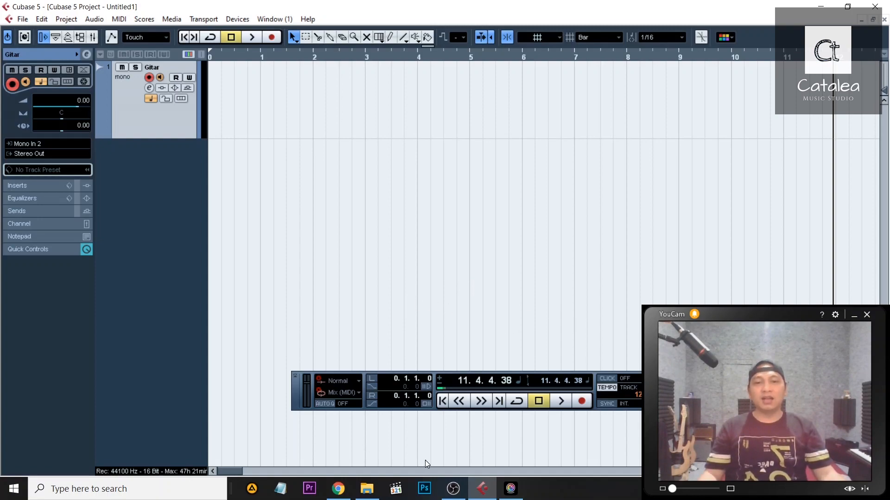
Step: Switch to the browser and highlight the video's title and the viewer comment requesting a tutorial on using the metronome with guitar
click(339, 488)
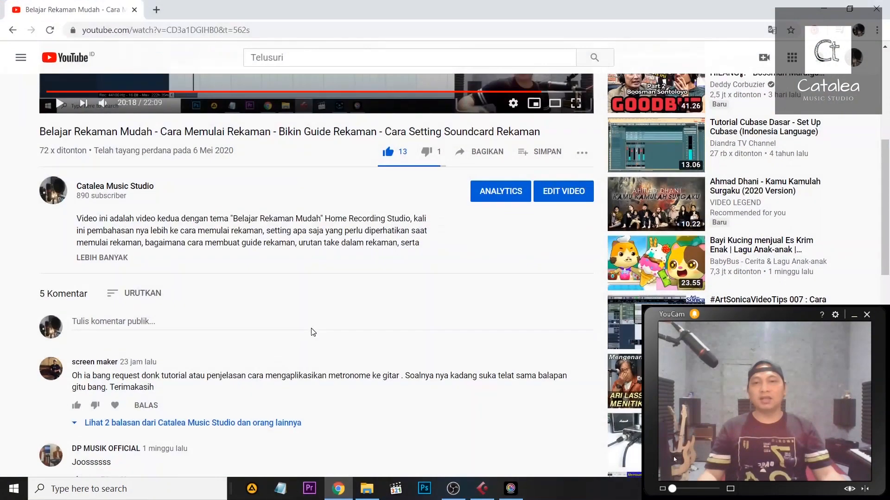
scroll(312, 332, up, 6)
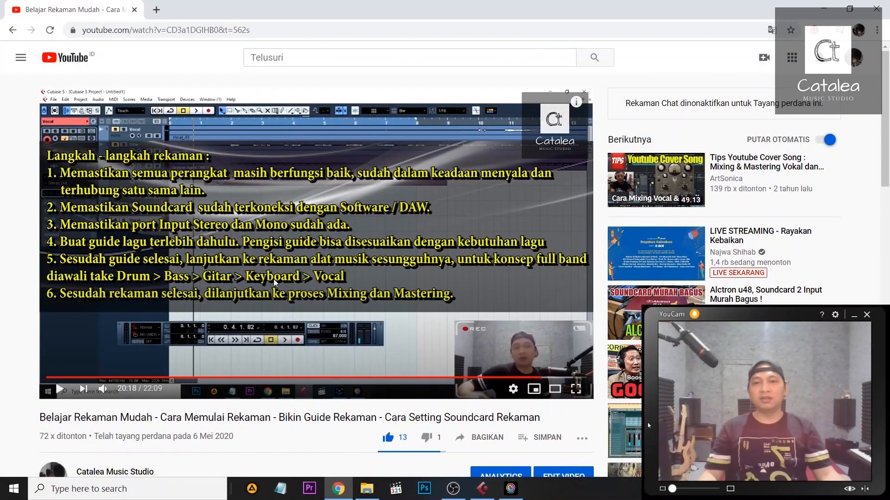
drag(540, 417, 40, 416)
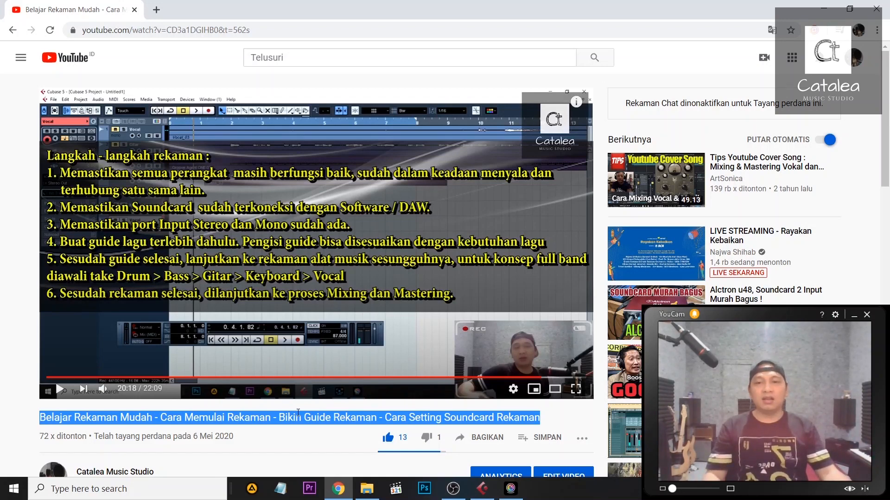
scroll(298, 412, down, 4)
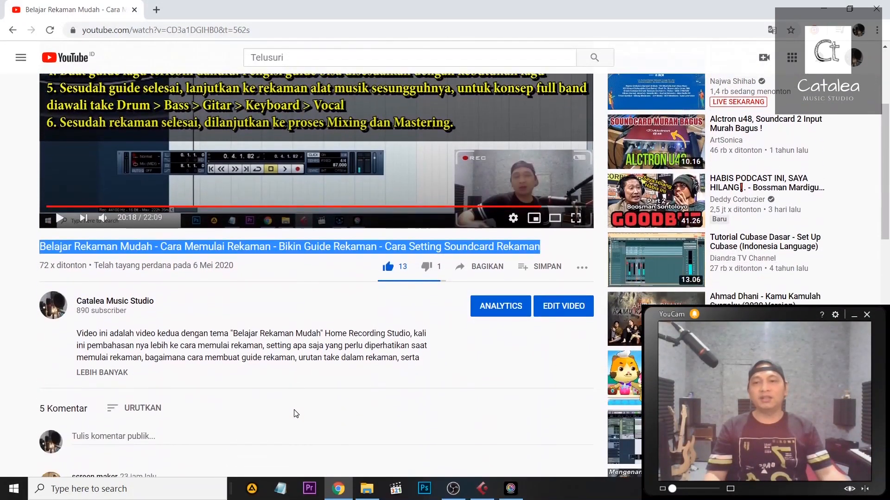
scroll(296, 414, down, 1)
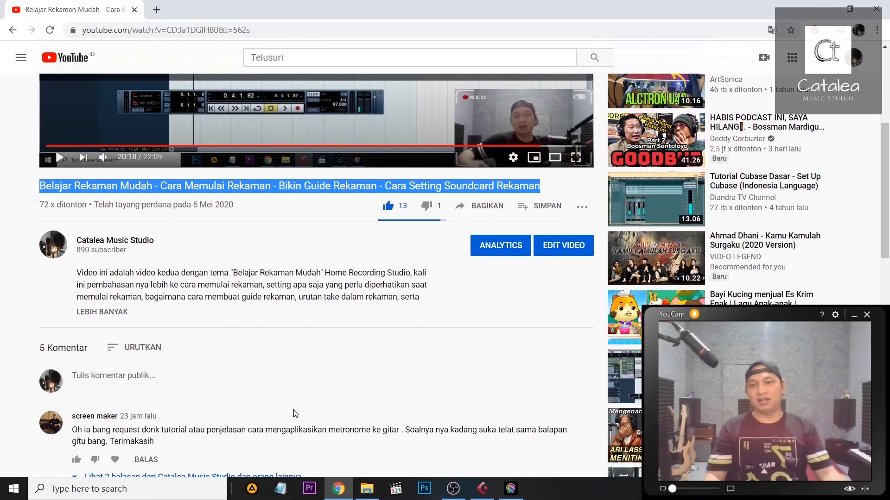
drag(165, 446, 73, 433)
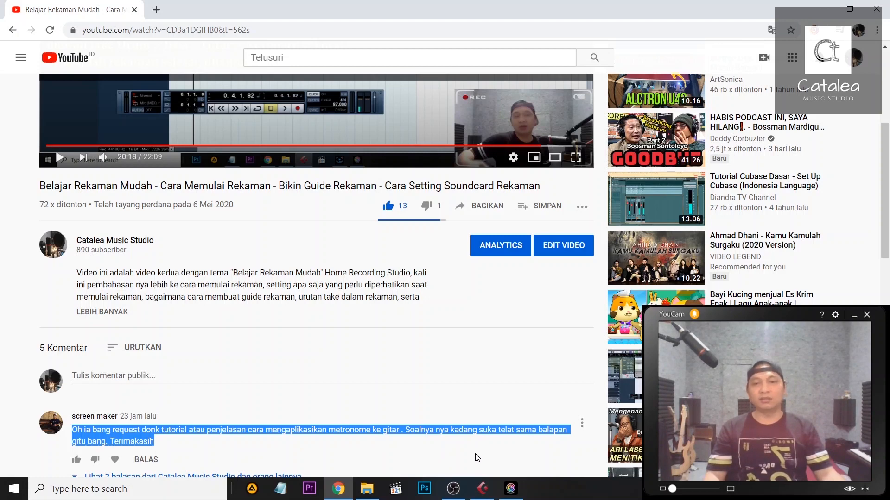
Step: Switch back to Cubase and rename the Gitar track to Vocal
click(482, 488)
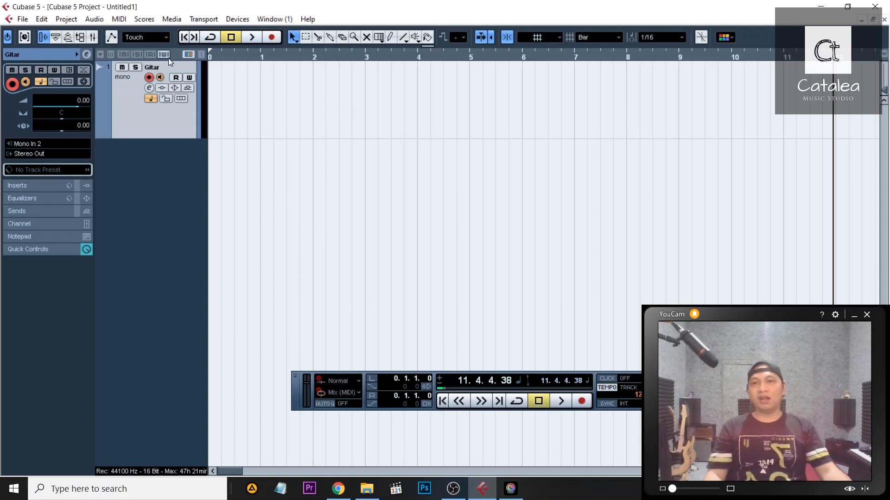
double_click(156, 67)
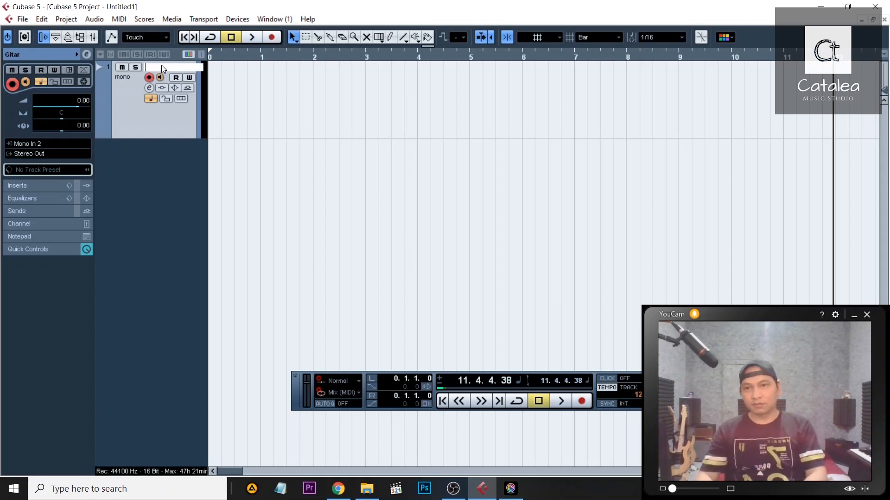
text(Vocal)
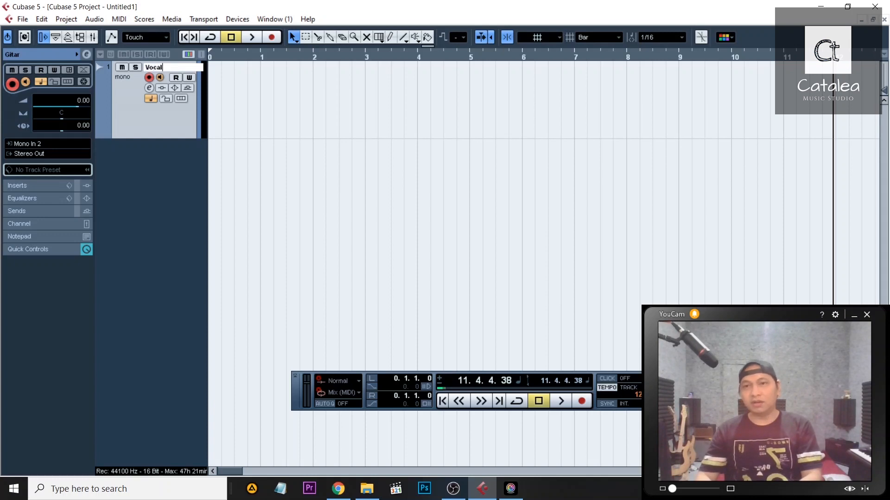
key(Return)
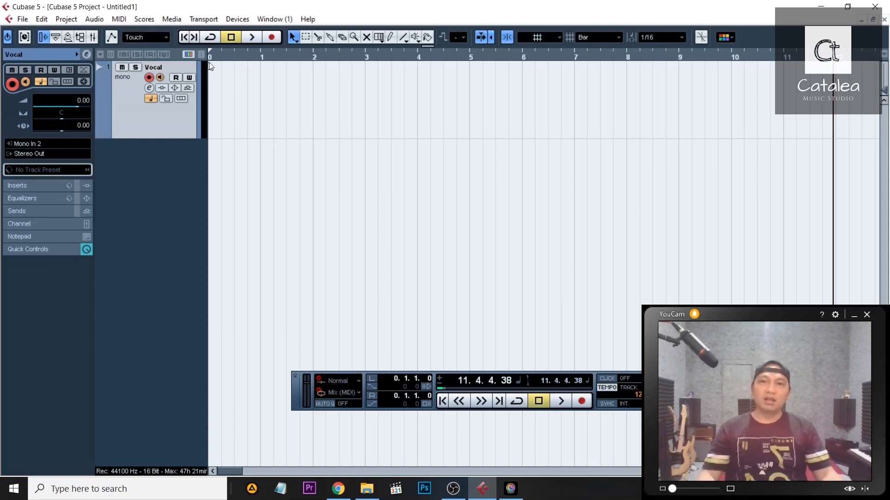
Step: Record a short test take on the Vocal track, and set the track's input to Mono In
click(271, 39)
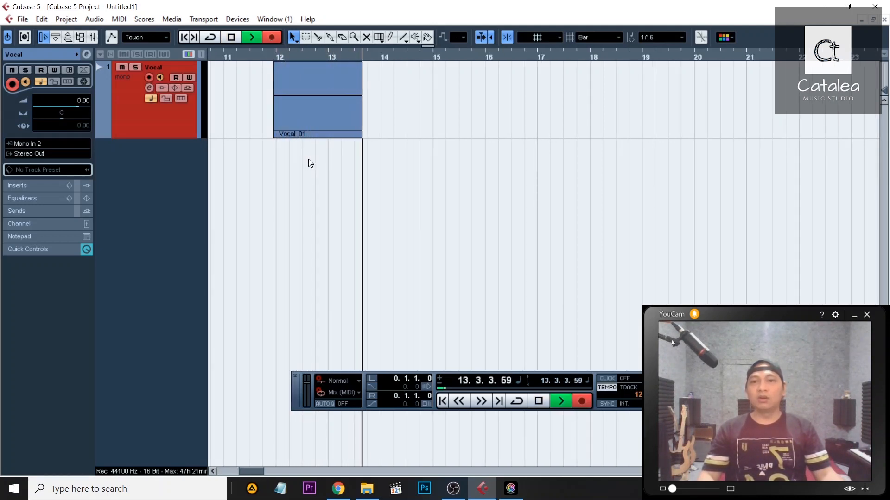
key(space)
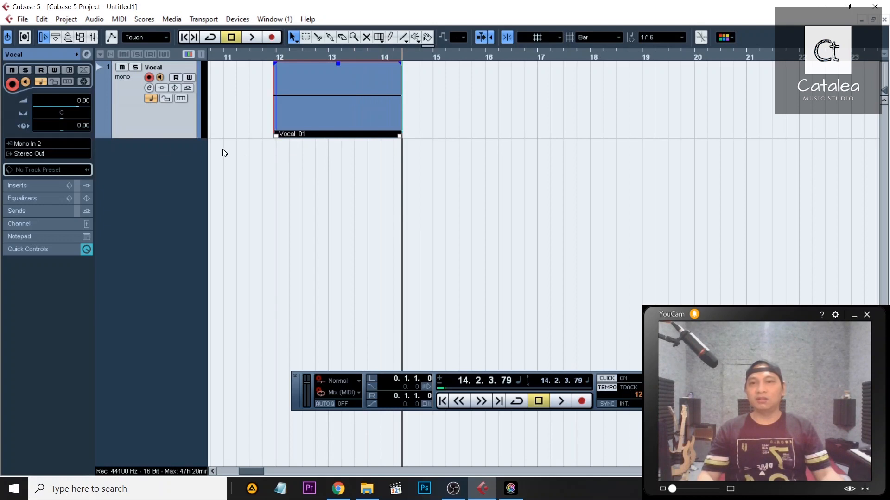
click(61, 146)
click(45, 182)
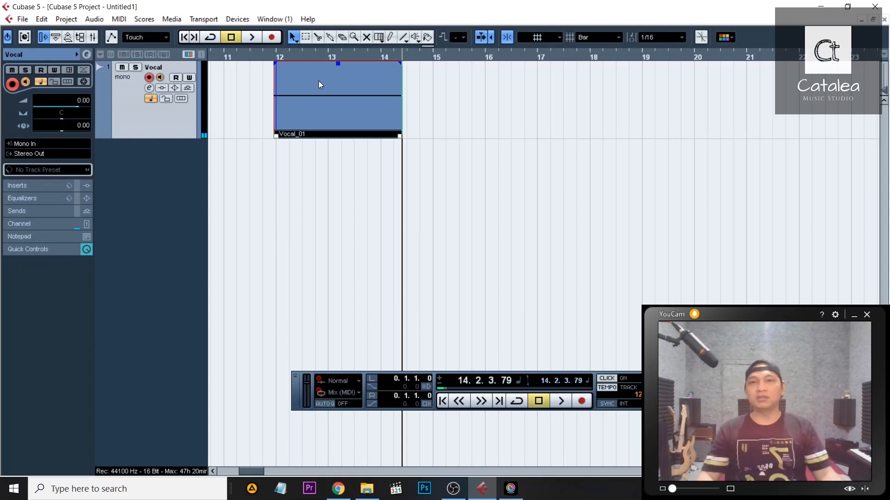
Step: Delete the test clip and record a new take on the Vocal track from bar 11, turning the metronome click off
key(Delete)
click(229, 57)
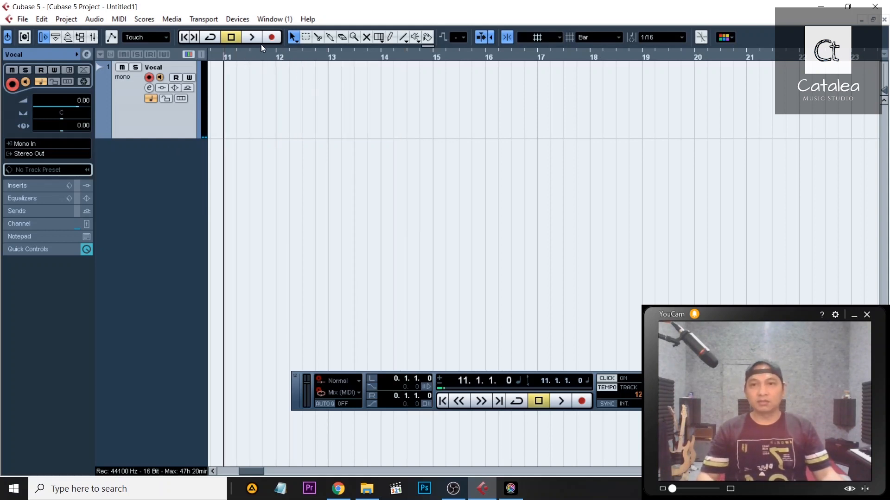
click(271, 37)
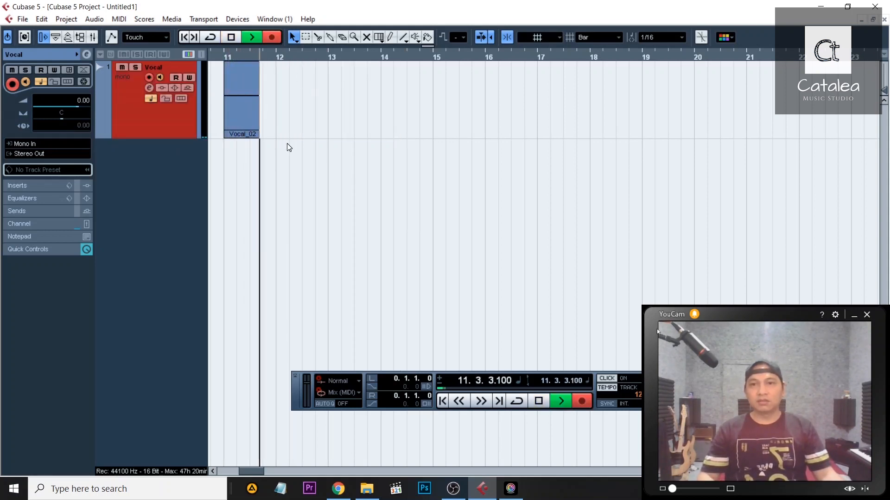
key(c)
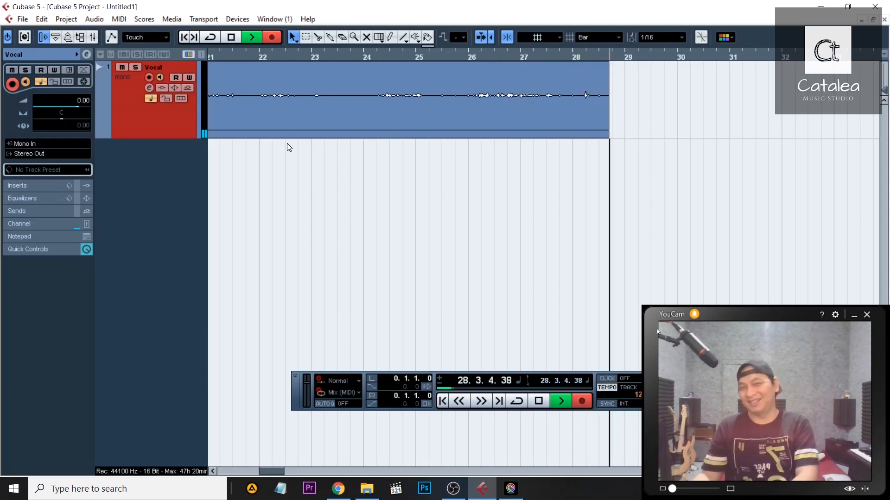
key(space)
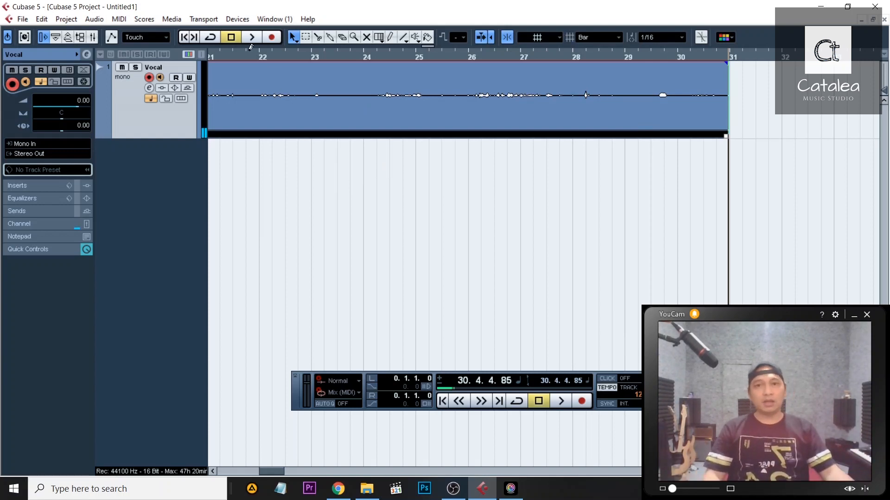
Step: Open Device Setup and review the ASIO drivers available for the VST Audio System
click(237, 19)
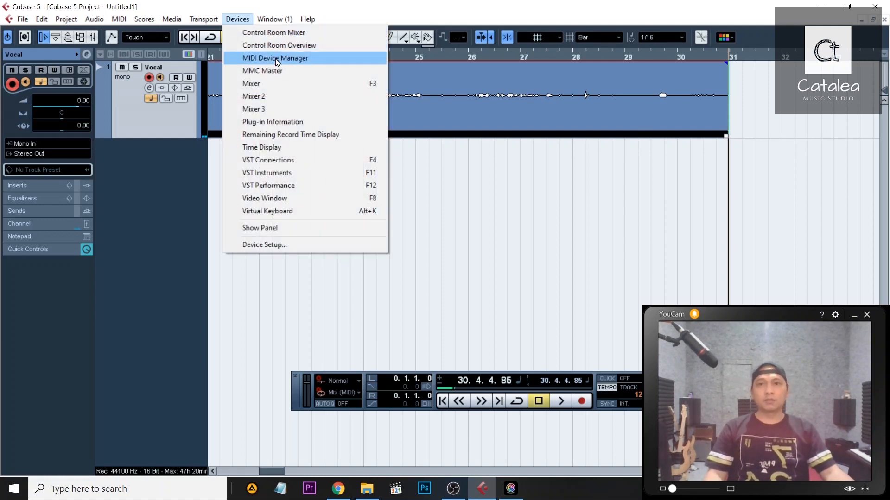
click(268, 243)
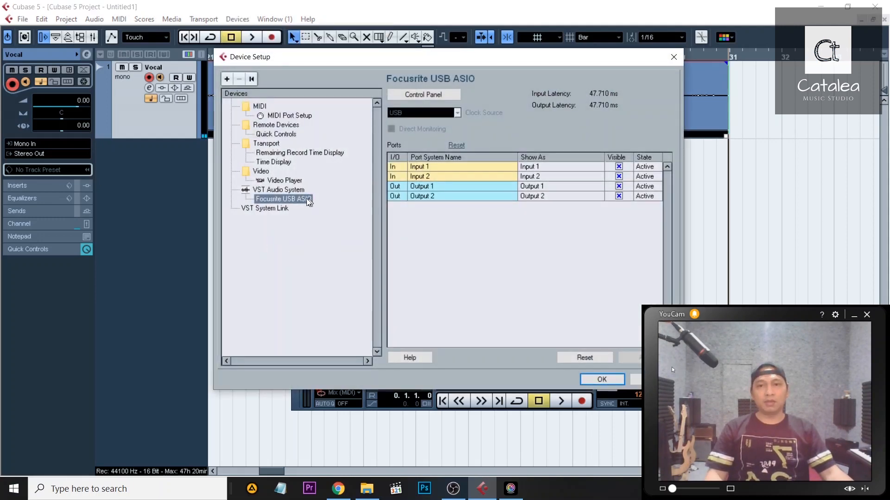
click(286, 190)
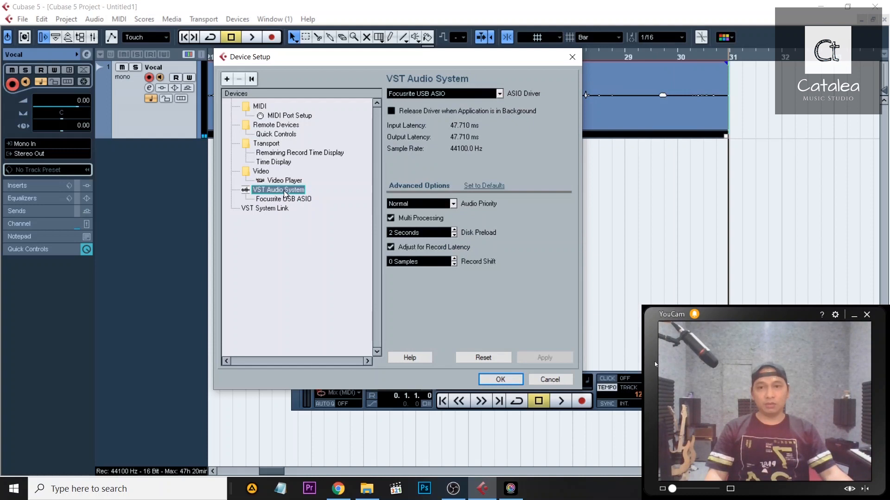
click(499, 94)
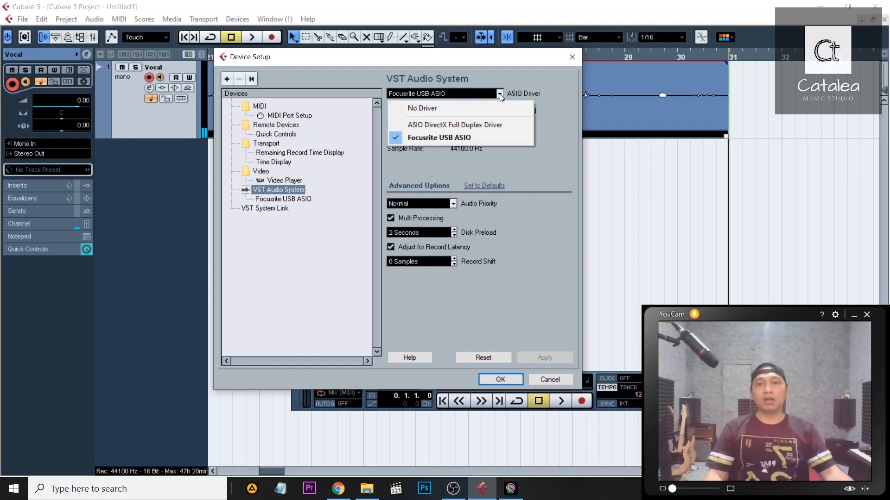
click(500, 95)
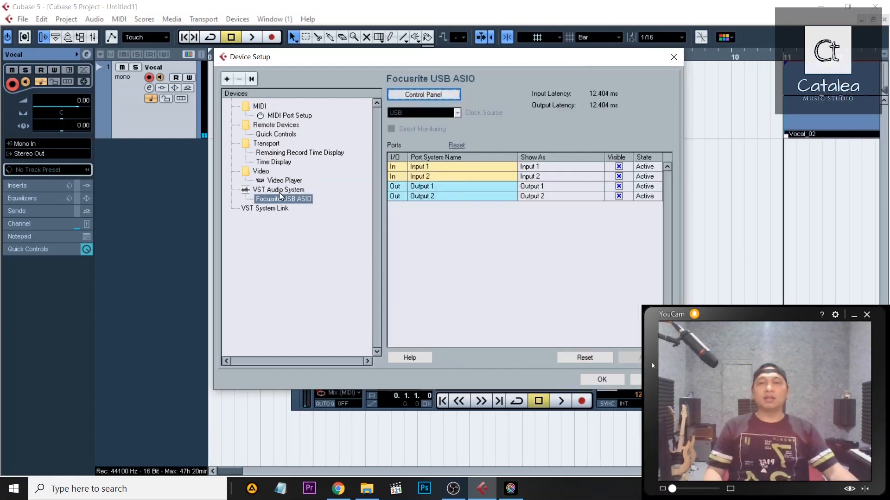
Step: Open the Focusrite USB ASIO control panel and try buffer sizes of 512 and 256
click(284, 190)
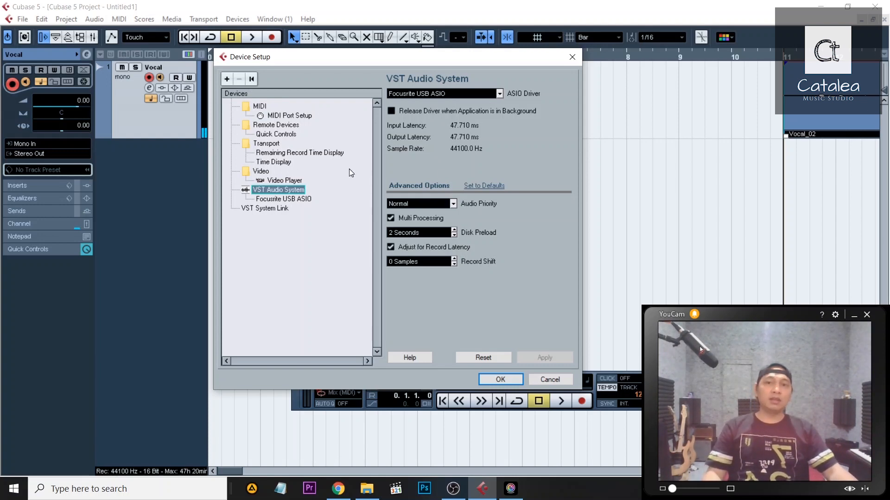
click(282, 200)
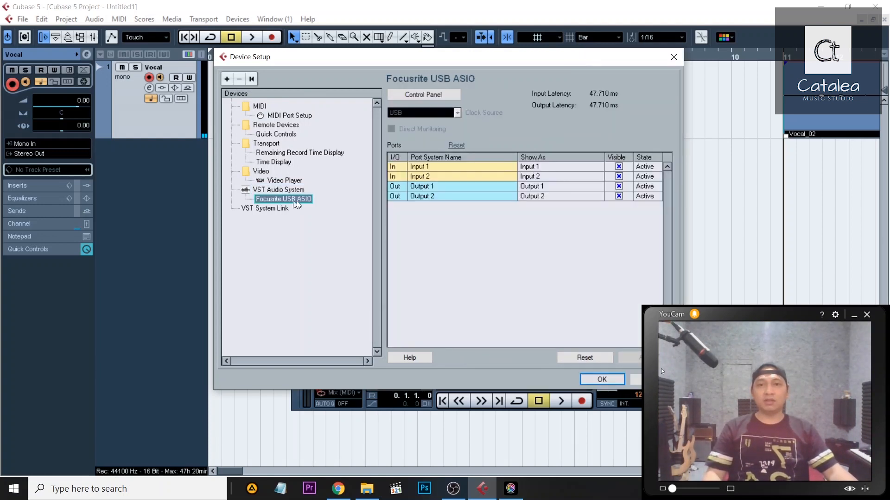
click(421, 93)
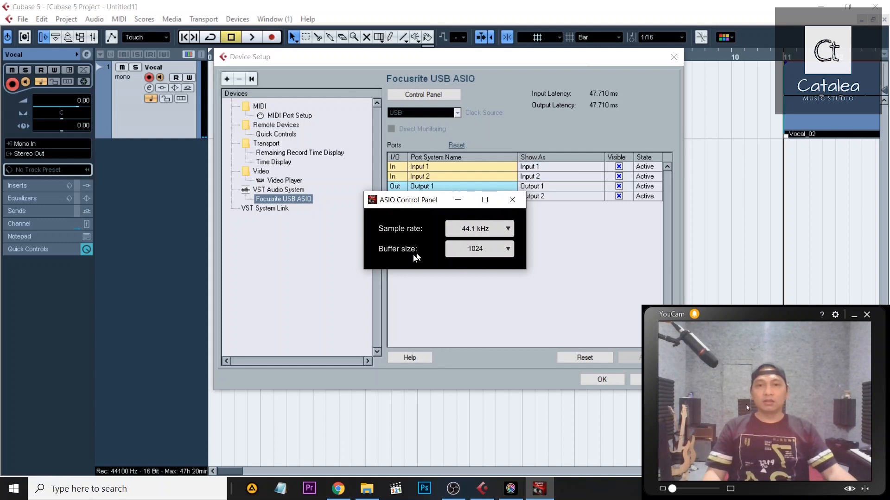
click(493, 255)
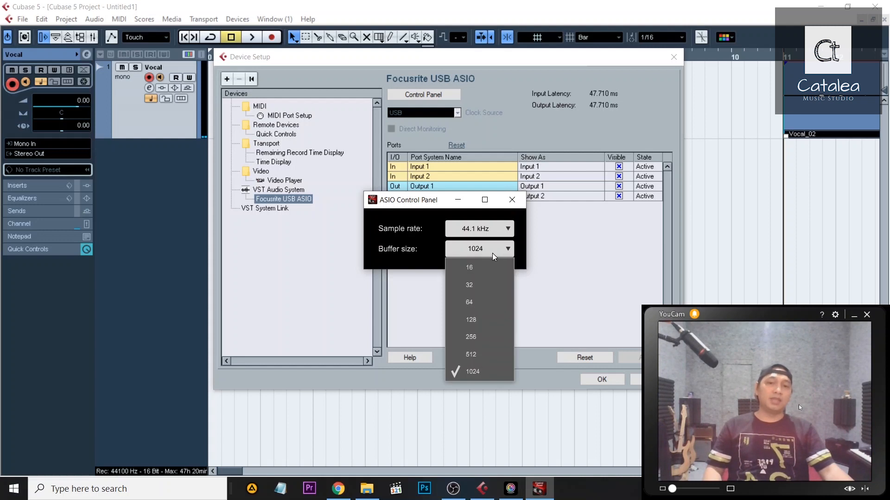
click(491, 353)
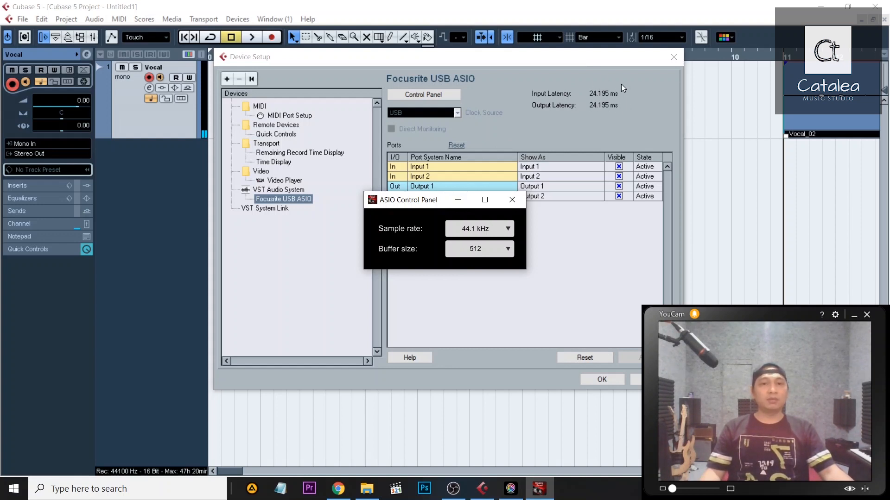
click(492, 250)
click(462, 327)
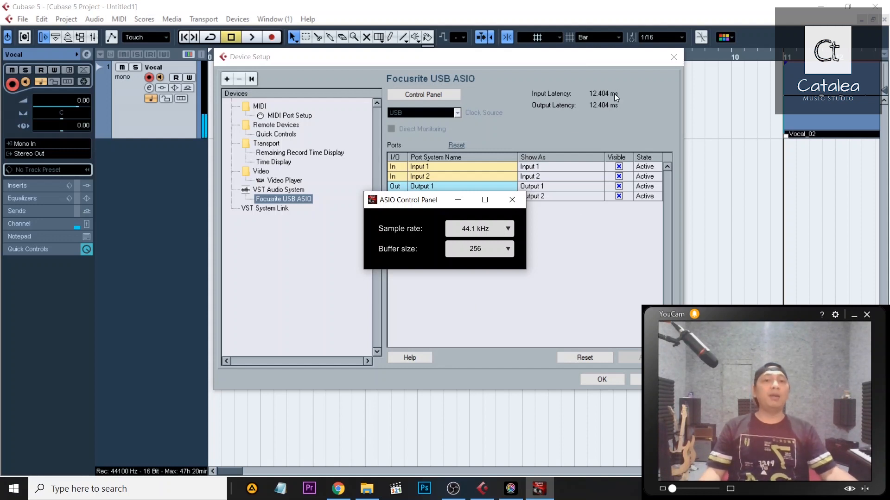
Step: Set the ASIO buffer size to 16
click(492, 248)
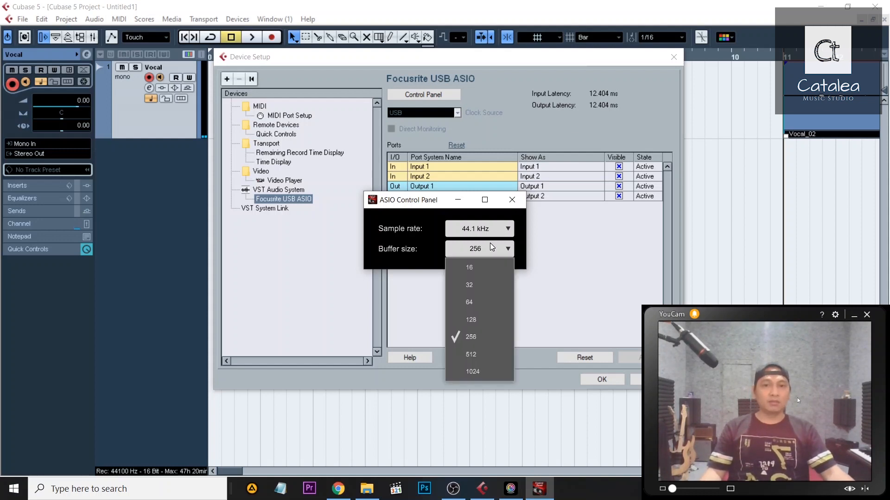
click(471, 267)
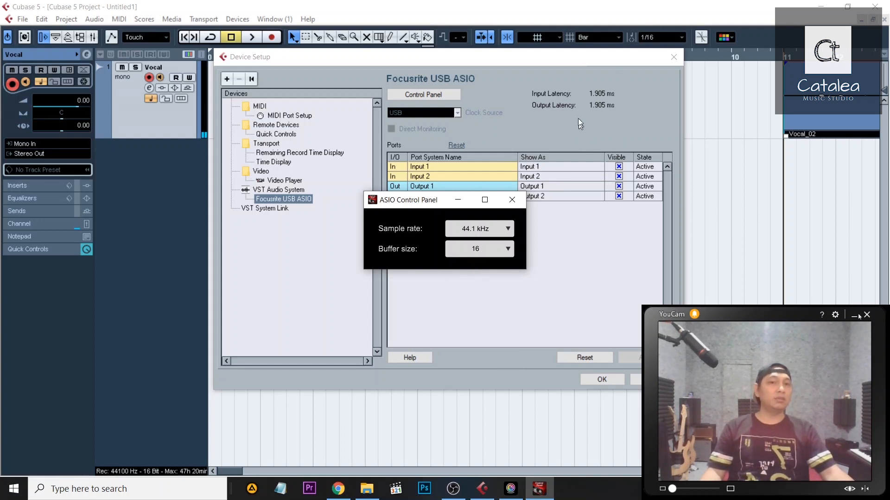
click(495, 250)
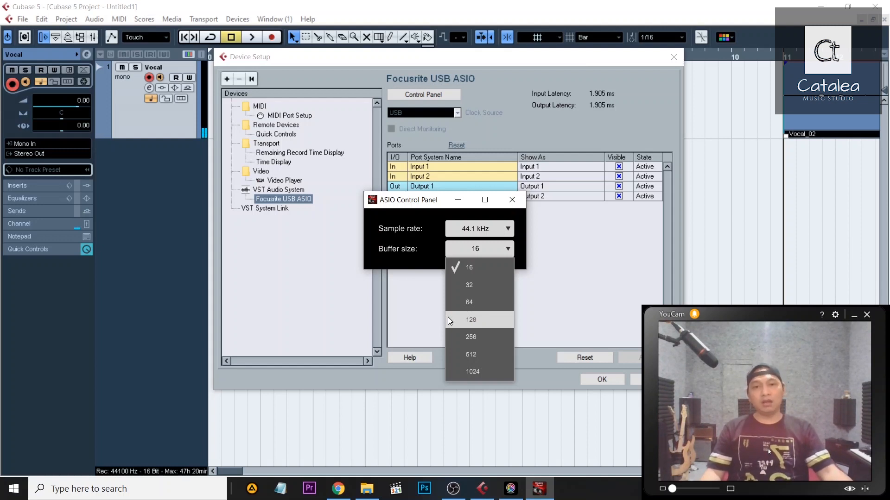
click(478, 265)
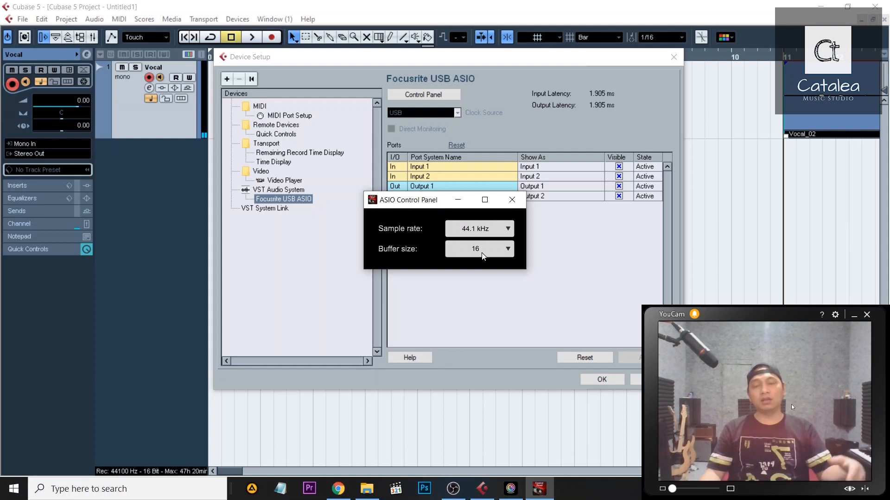
Step: Review the available ASIO buffer sizes and compare the latency at 512 and 256
click(495, 256)
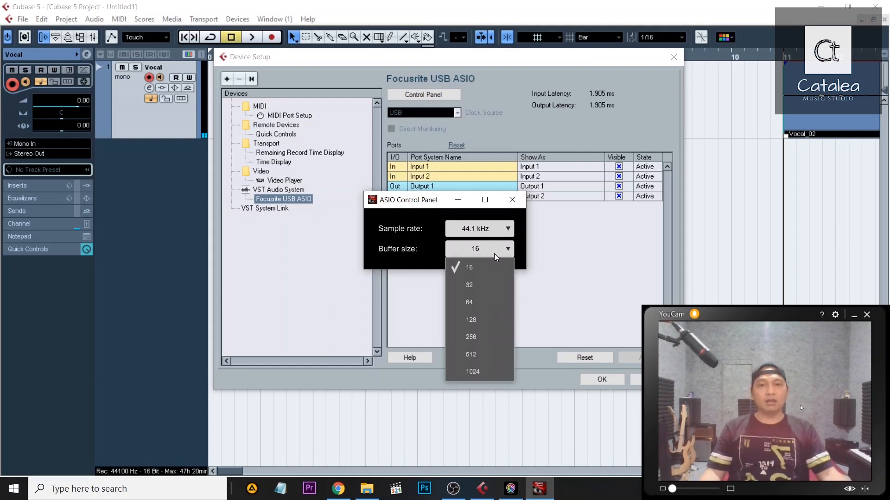
click(493, 253)
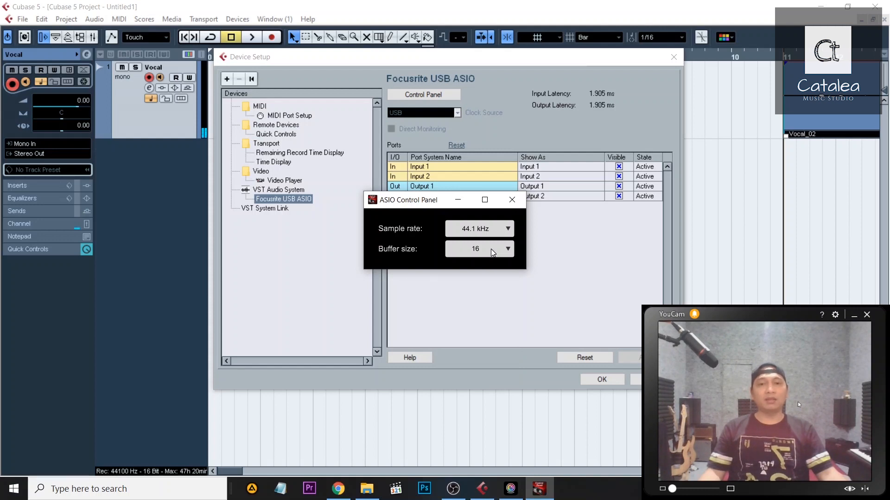
click(492, 252)
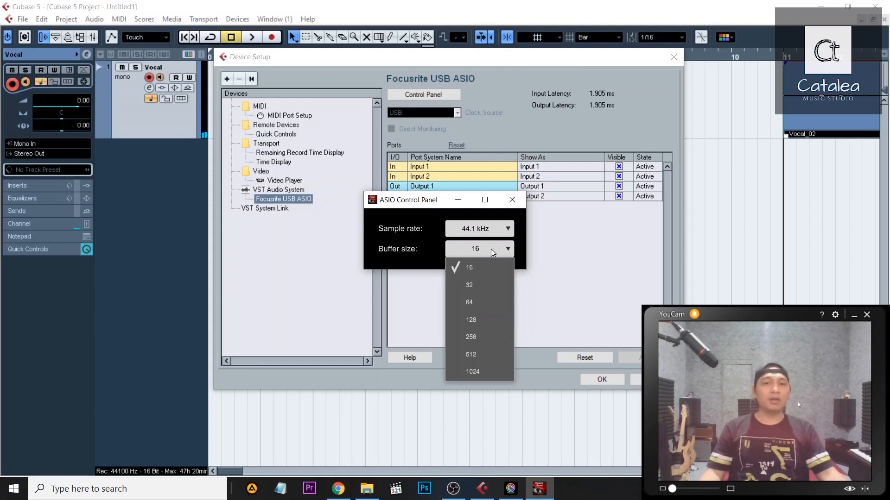
click(479, 354)
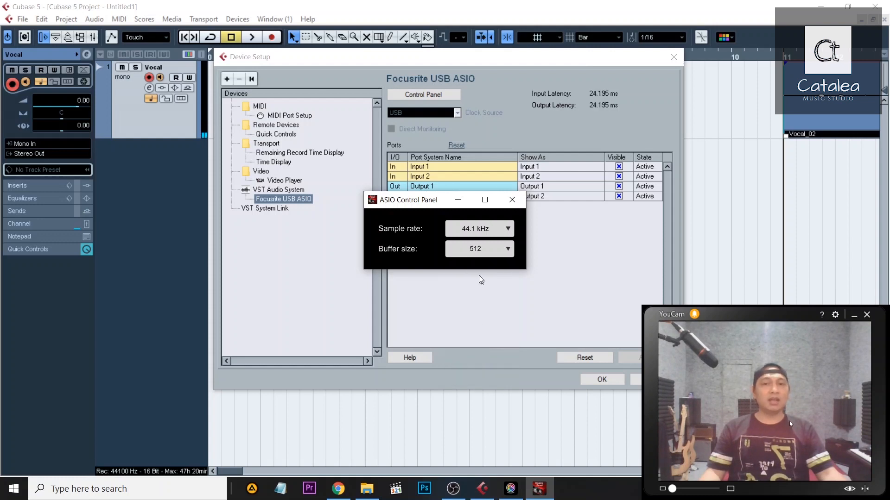
click(480, 251)
click(471, 335)
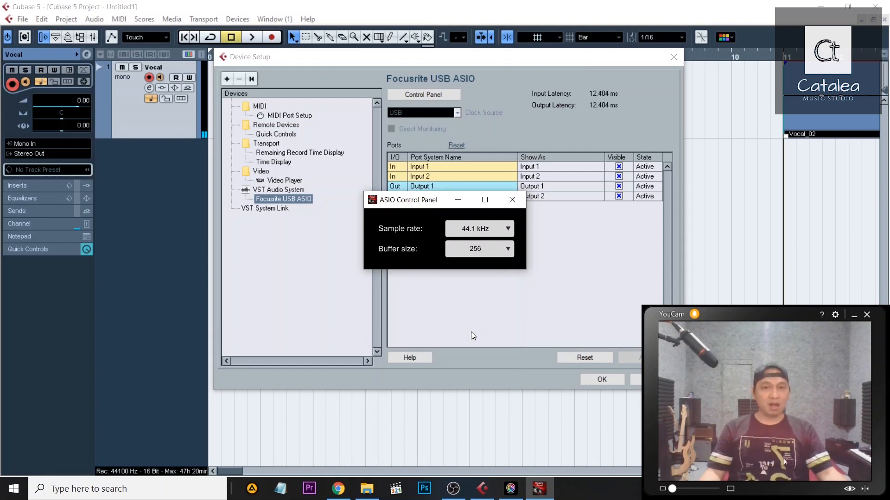
Step: Set the ASIO buffer size to 512 and confirm Device Setup
click(480, 249)
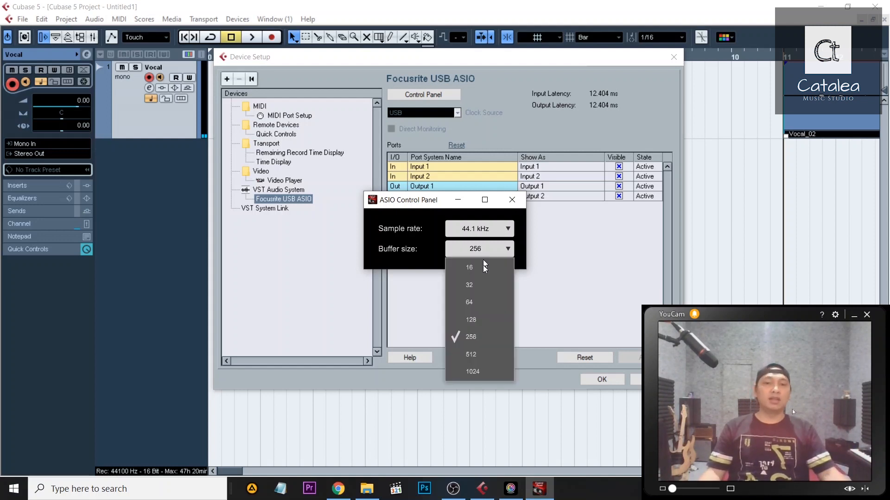
click(471, 354)
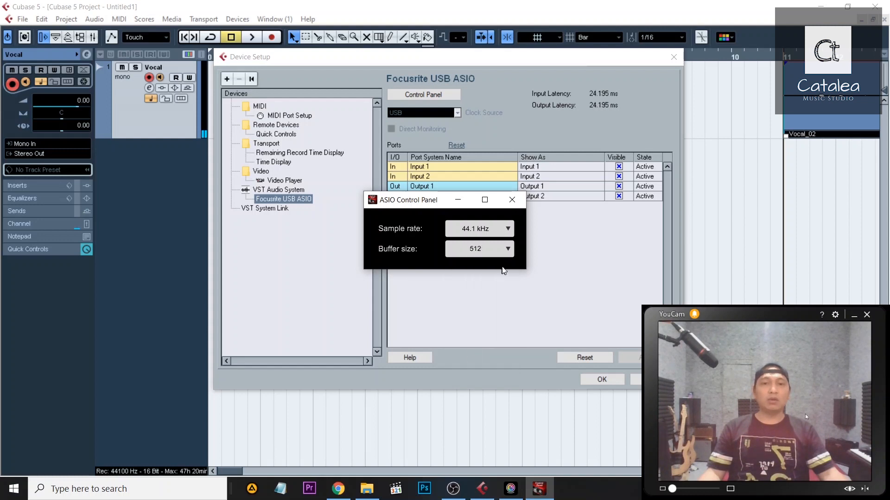
click(512, 200)
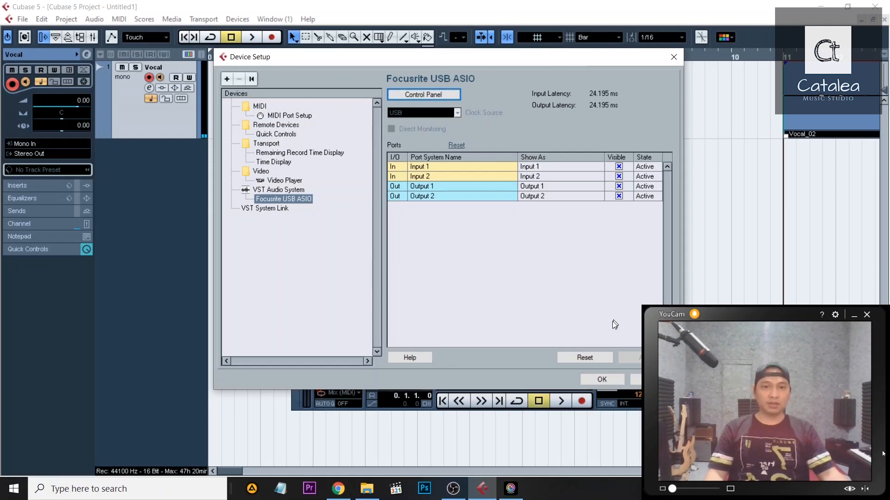
click(602, 379)
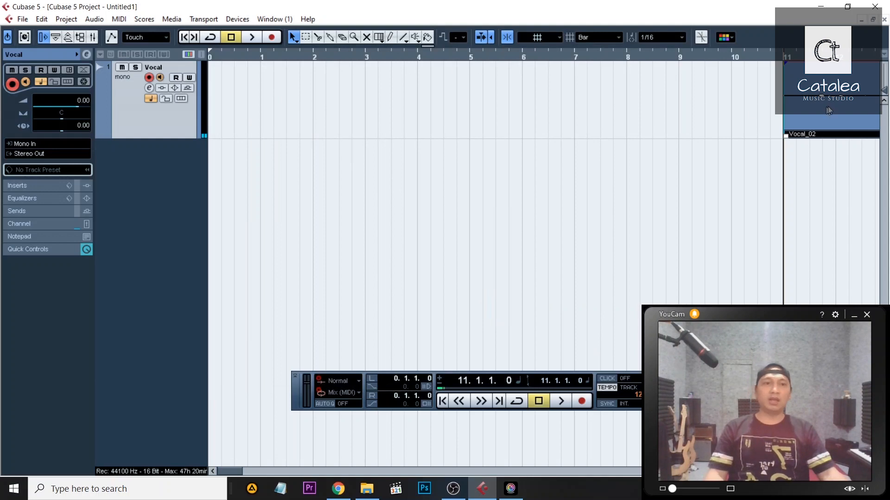
Step: Delete the Vocal clip at bar 11 and record a new take on the Vocal track from the project start
key(Delete)
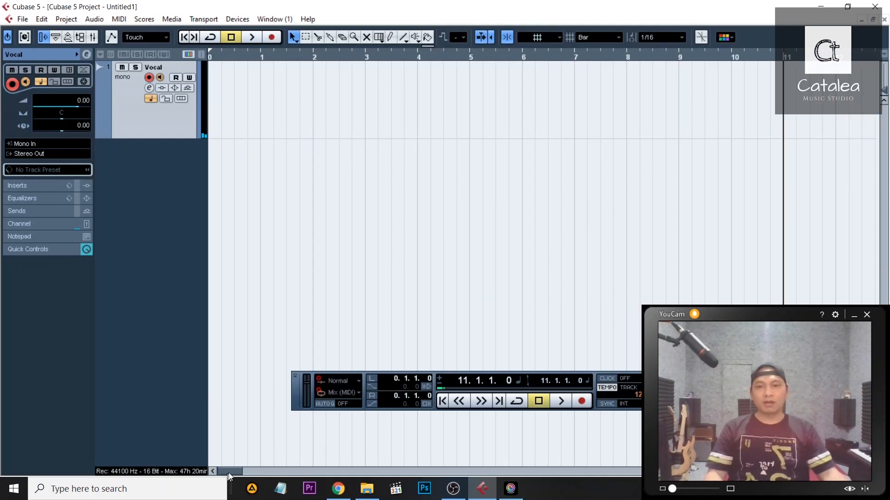
click(230, 57)
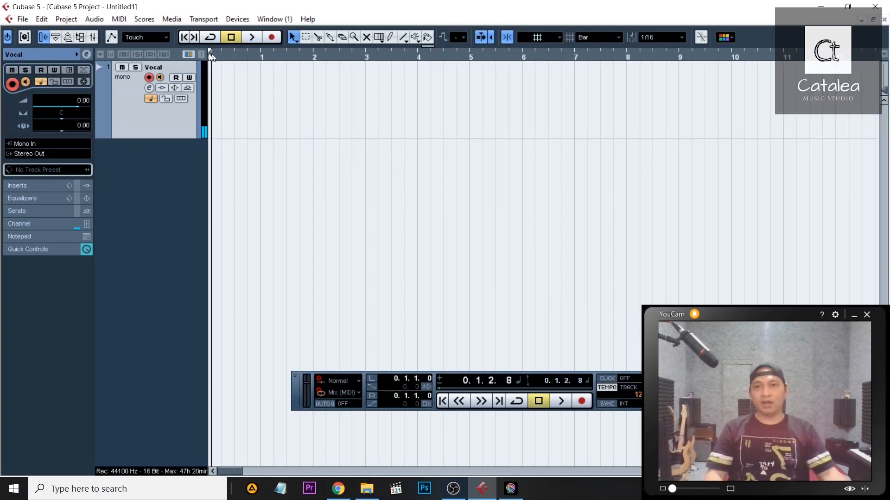
click(271, 37)
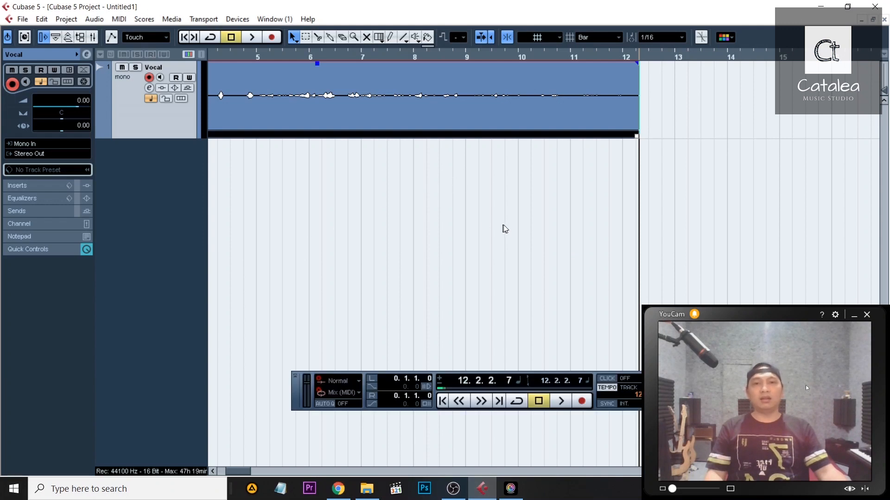
Step: Add one mono audio track below the Vocal track
right_click(163, 163)
click(182, 173)
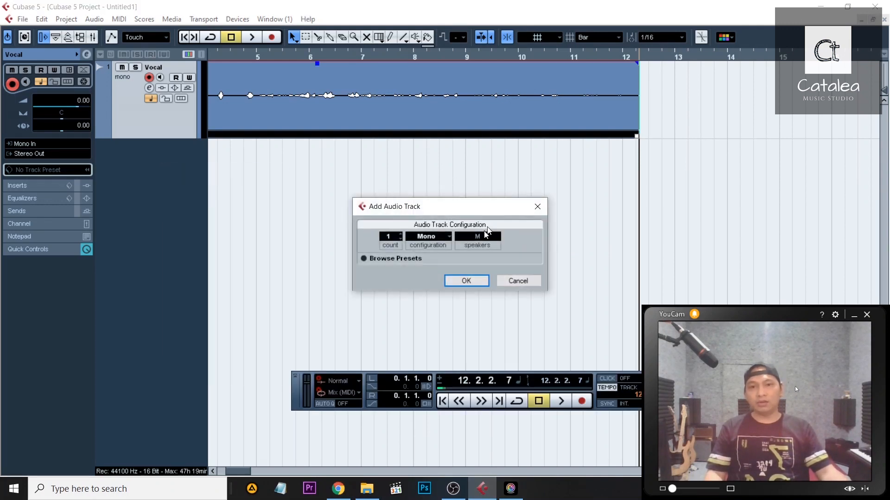
click(426, 236)
click(424, 249)
click(461, 281)
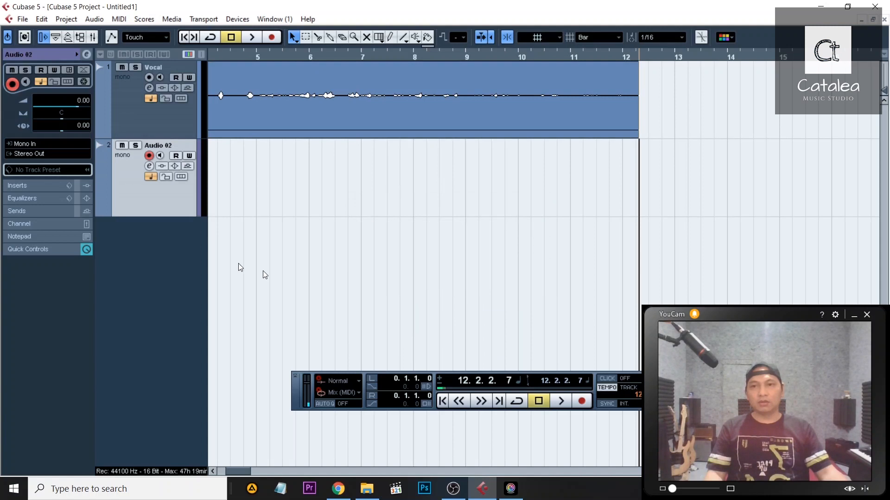
Step: Set the new audio track's input to Mono In 2 and rename the track Gitar
click(42, 145)
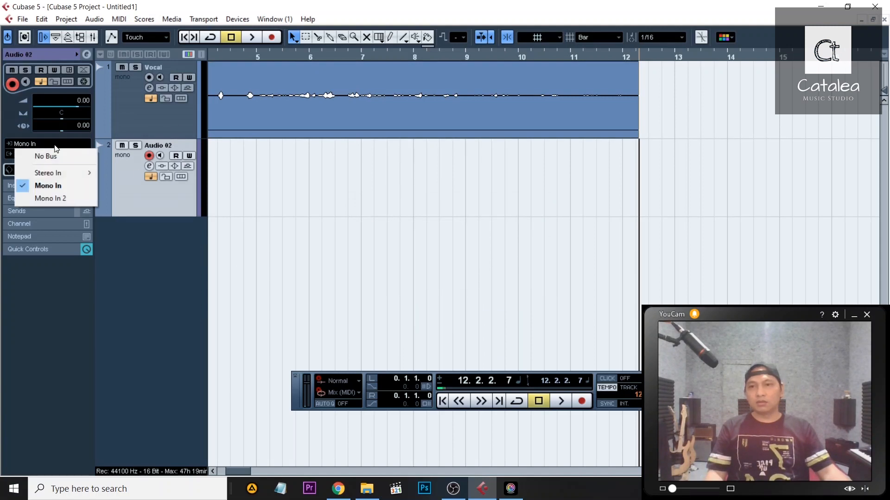
click(41, 196)
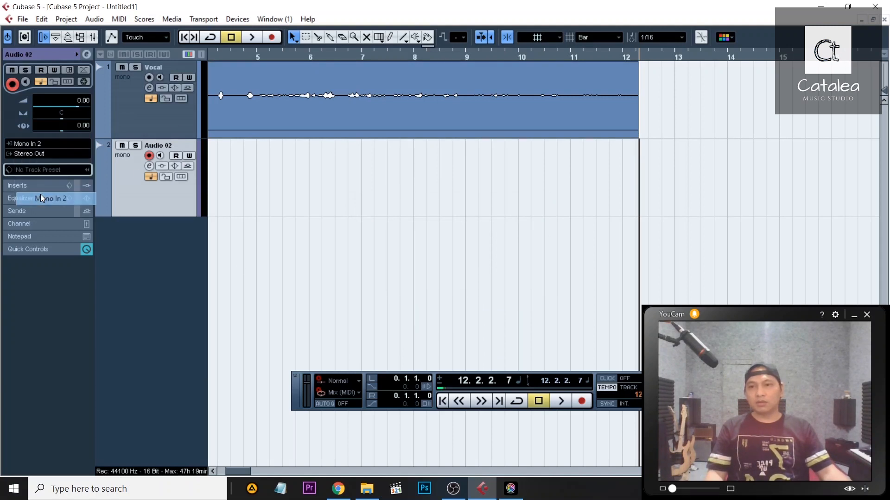
double_click(158, 145)
text(Gitar)
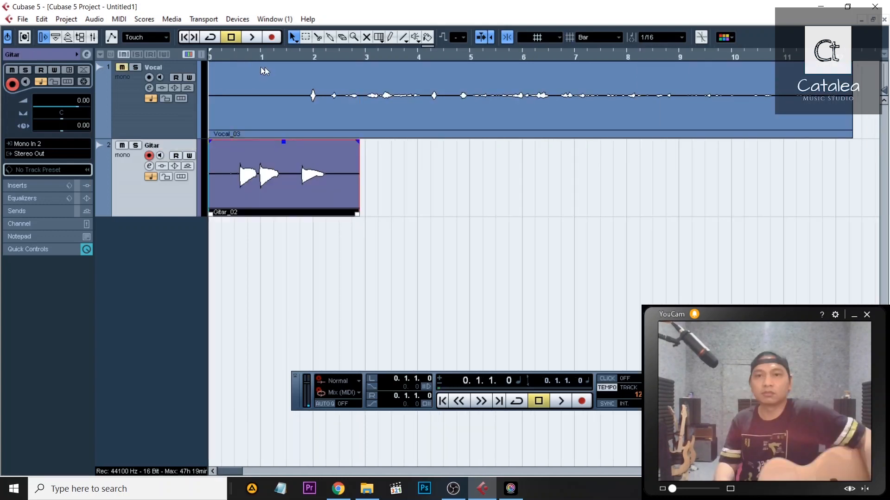
Step: Play back the Gitar test clip from bar 2, stop, and delete the clip
click(313, 58)
key(space)
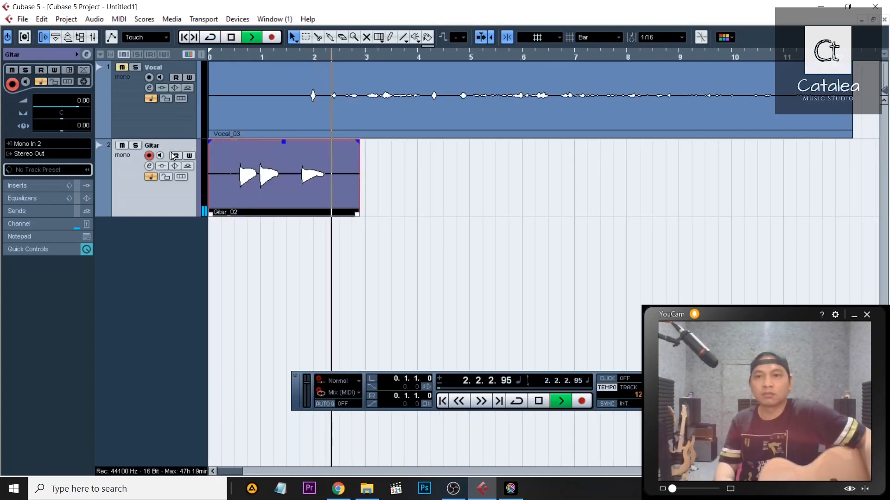
key(space)
key(Delete)
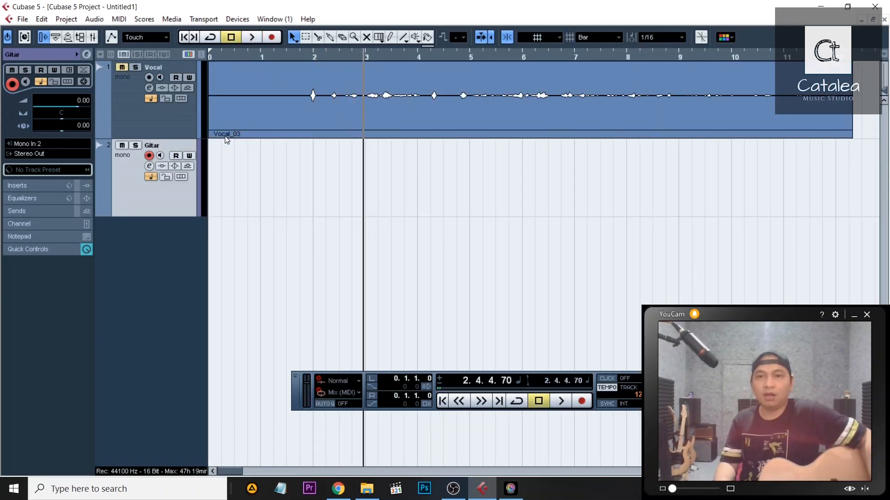
Step: Record a take on the Gitar track from the project start, turning on input monitoring during the recording
click(229, 53)
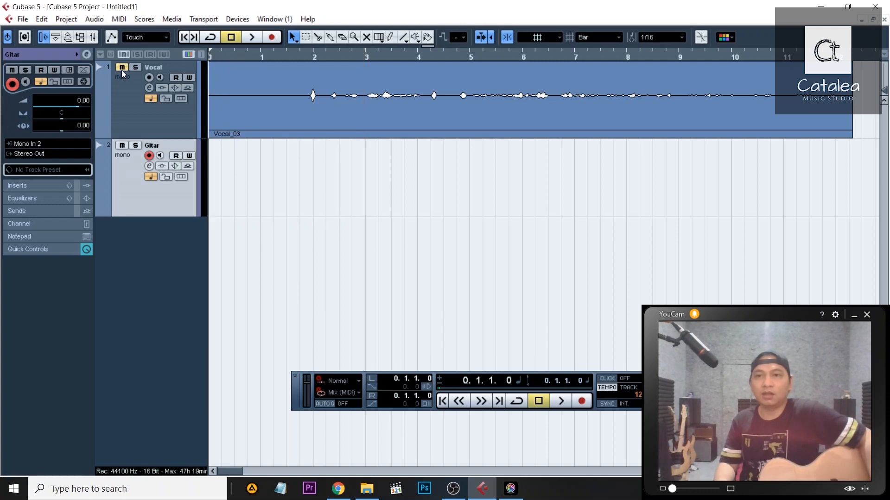
click(270, 40)
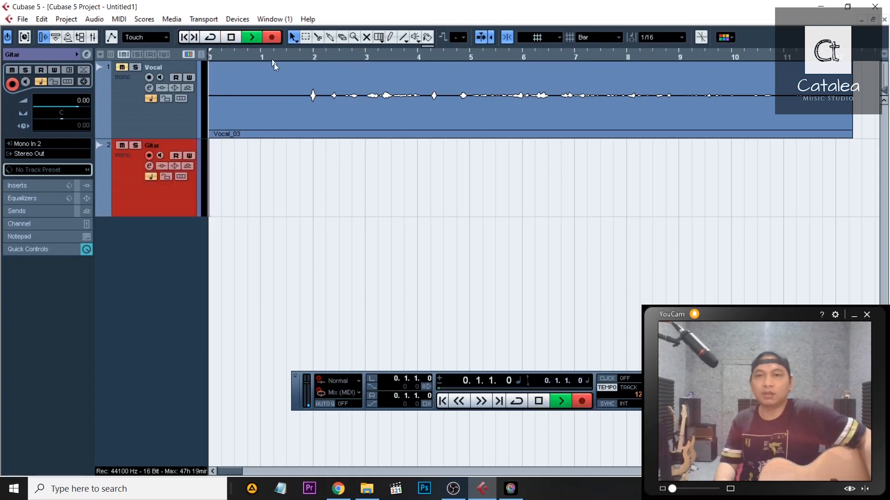
click(160, 156)
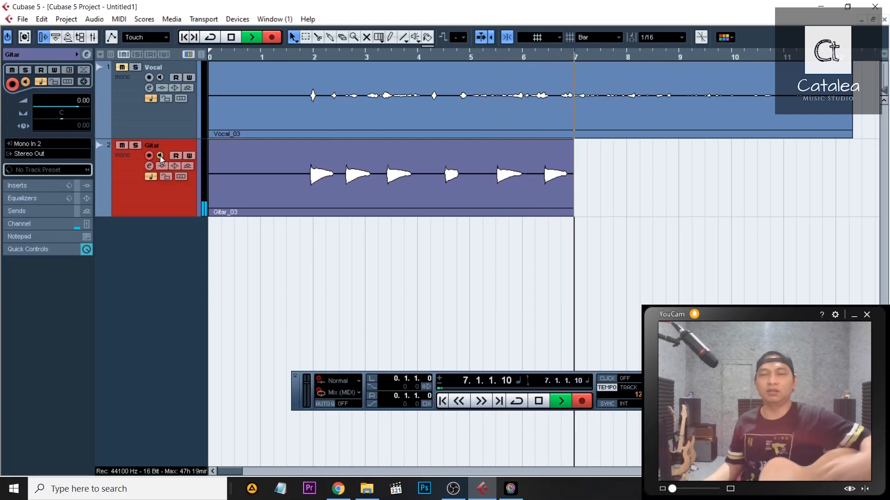
key(space)
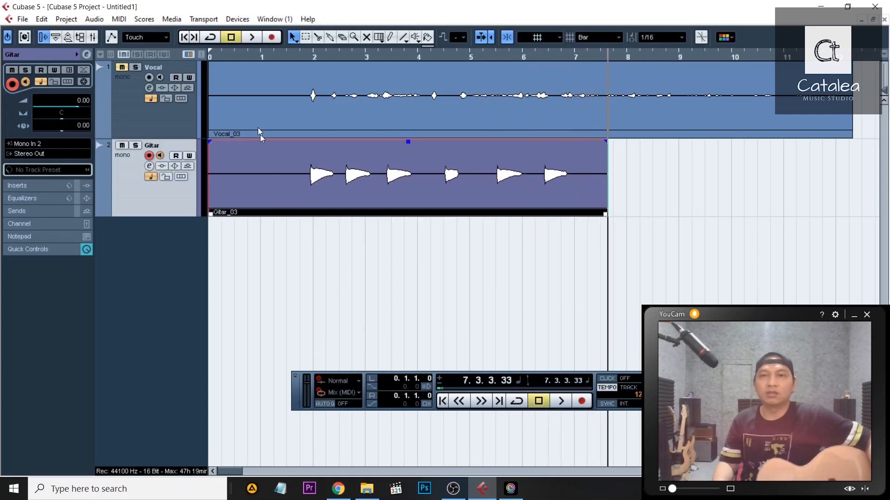
Step: Reopen the Focusrite USB ASIO control panel from Device Setup and set the buffer size to 256
click(237, 19)
click(282, 245)
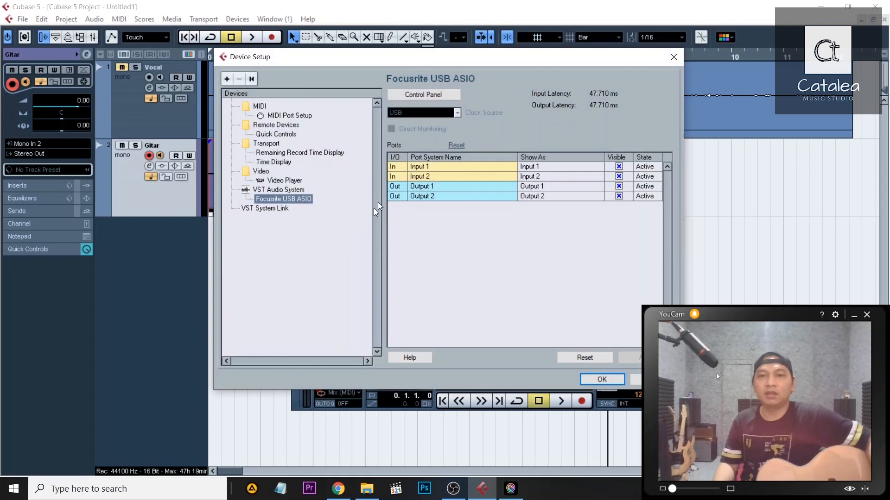
click(413, 96)
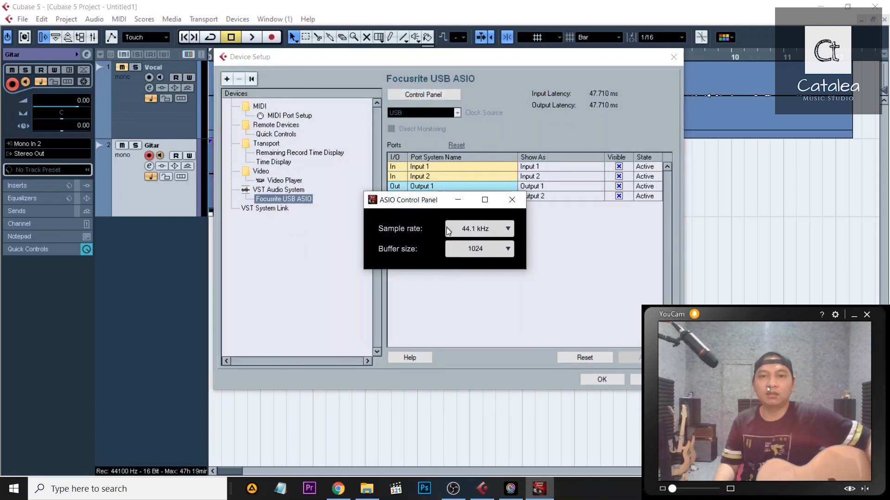
click(474, 250)
click(467, 319)
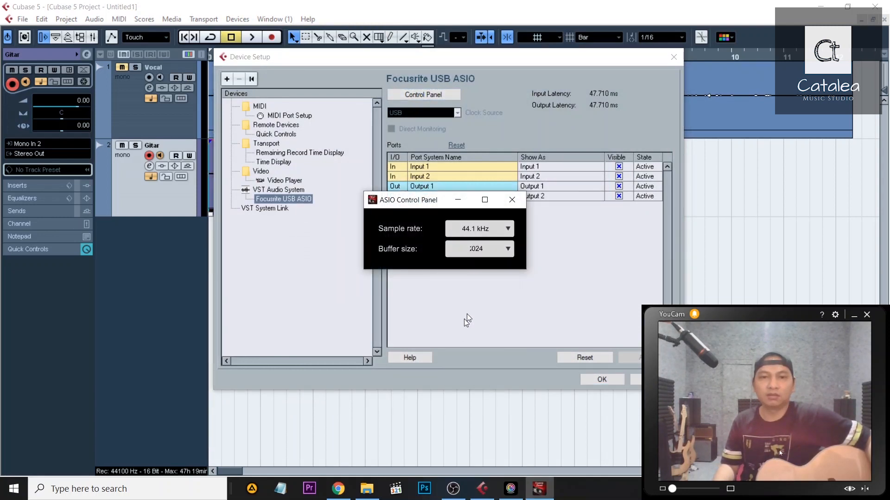
click(511, 200)
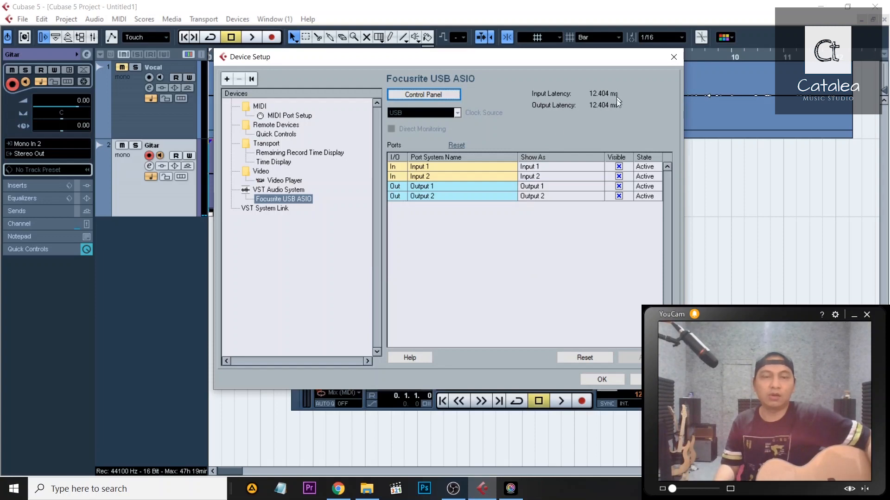
click(598, 379)
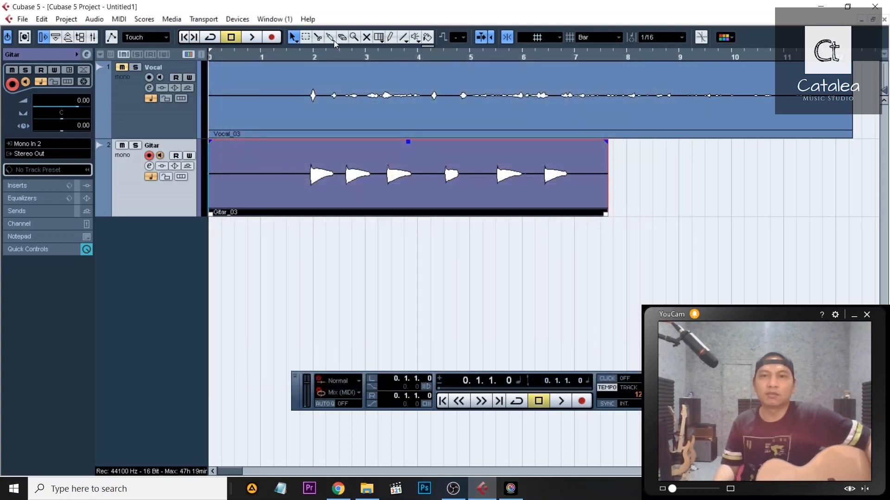
click(273, 37)
key(space)
key(ctrl+z)
key(ctrl+z)
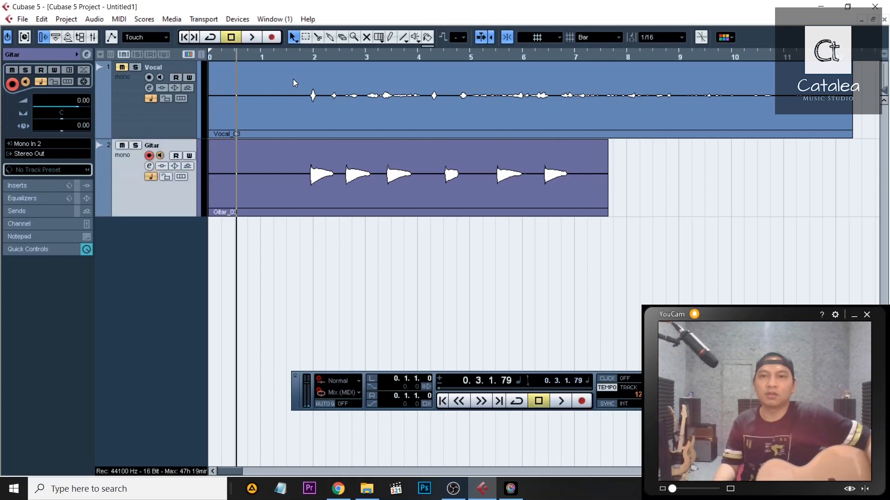
Step: Record another test take on the Gitar track with input monitoring on
click(271, 38)
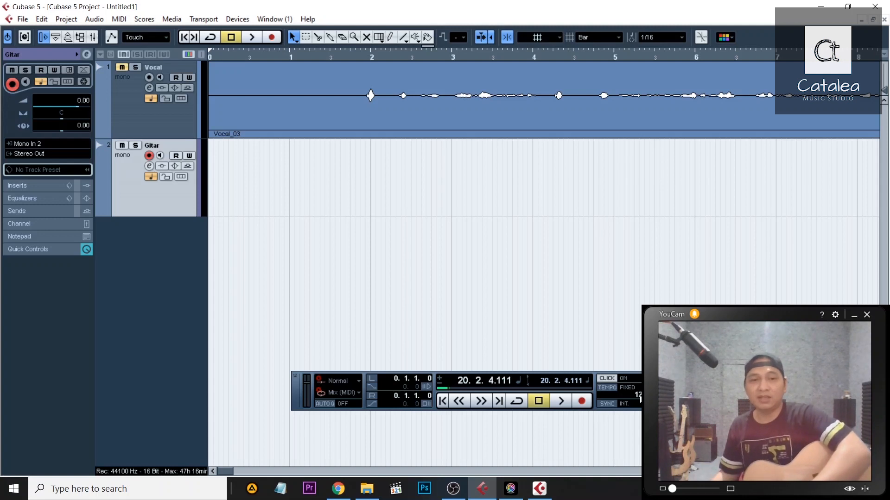
Step: Lower the project's fixed tempo
double_click(639, 399)
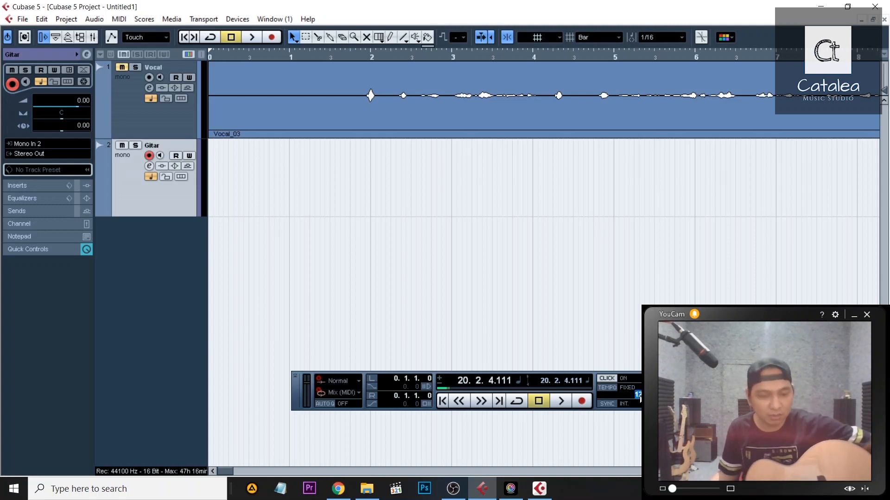
text(7)
key(Return)
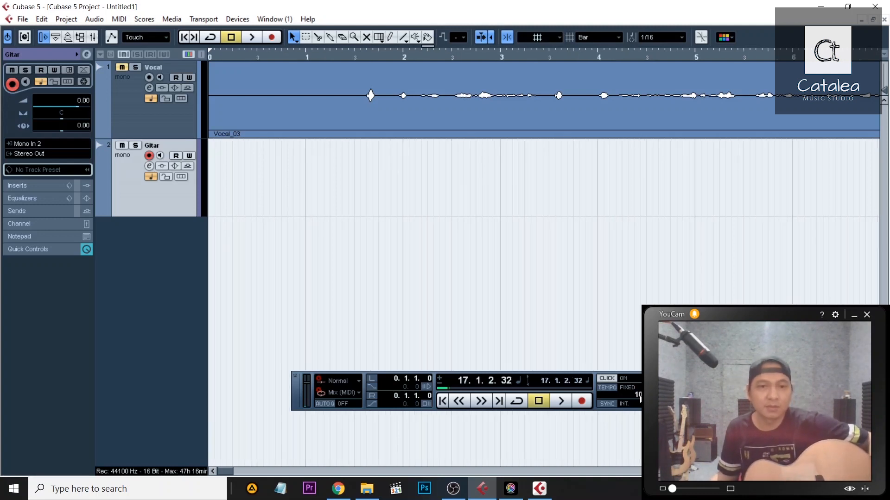
Step: Record a guitar take on the Gitar track from the project start with the metronome click on
key(Home)
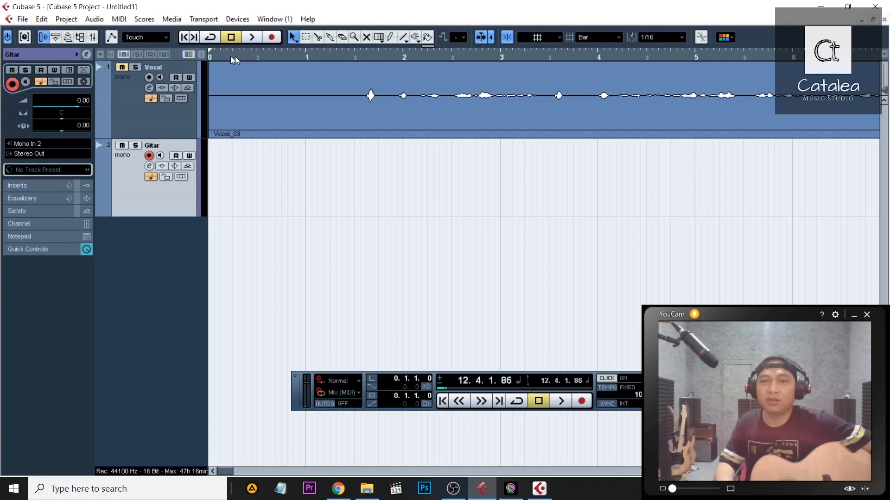
key(Home)
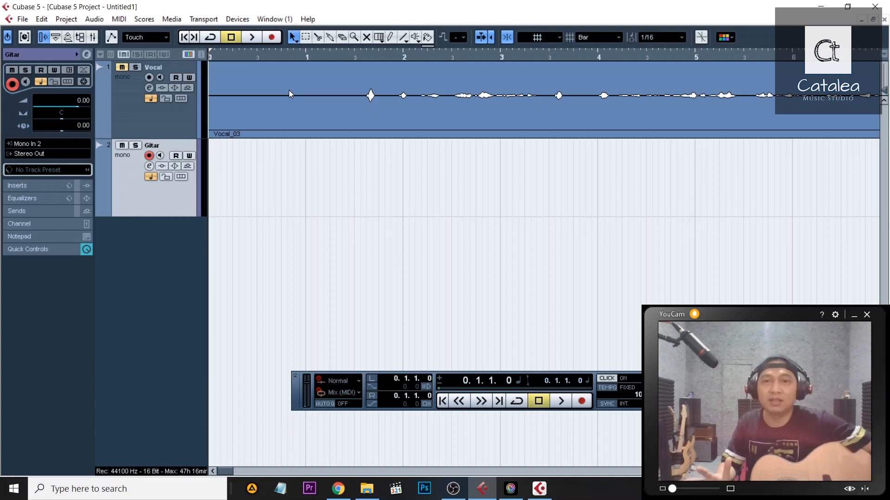
click(272, 37)
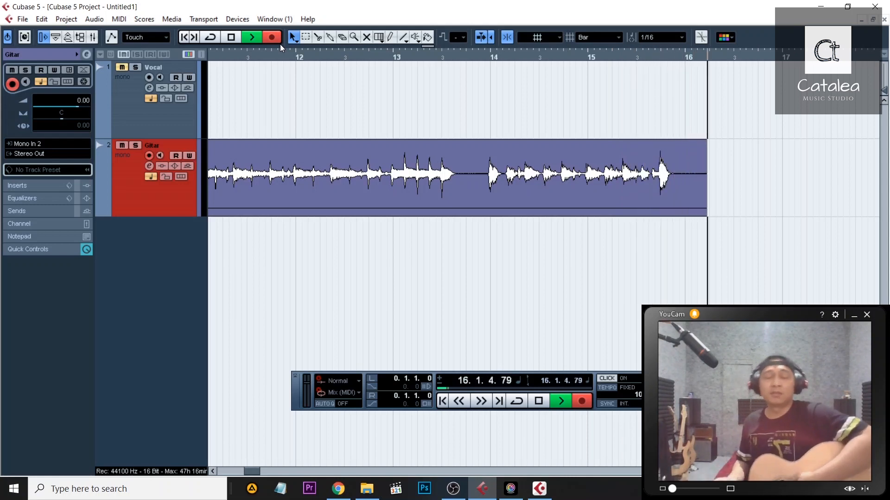
key(space)
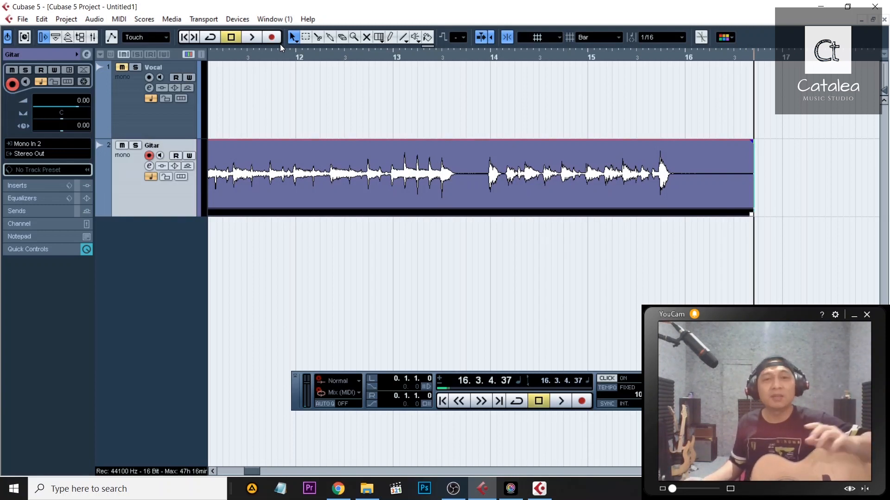
Step: Play back the new guitar take from the project start, switching the metronome click off and on again to compare the timing
key(Home)
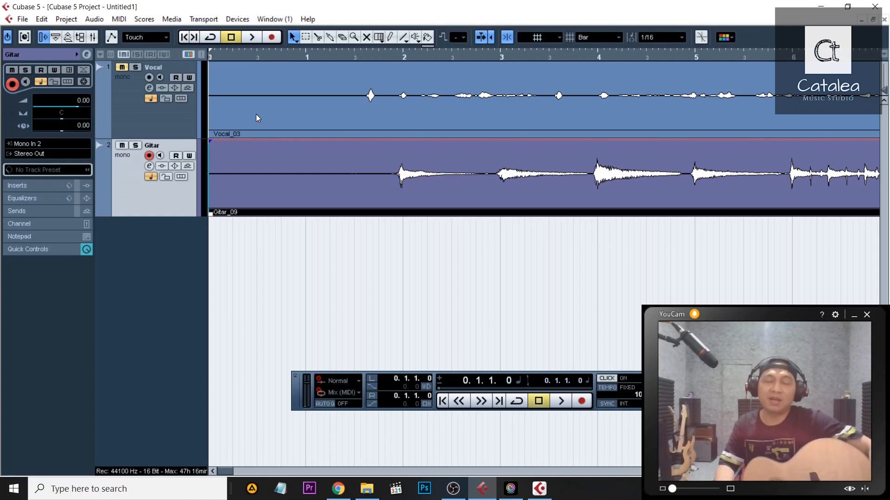
key(space)
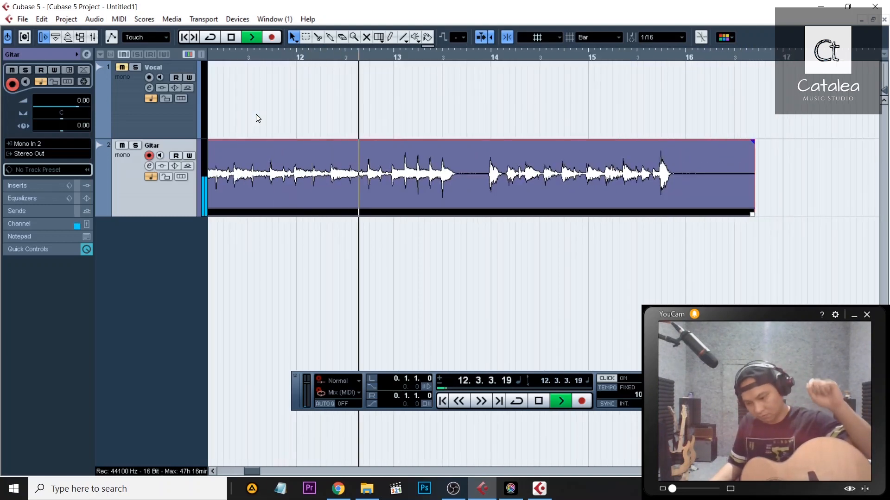
key(c)
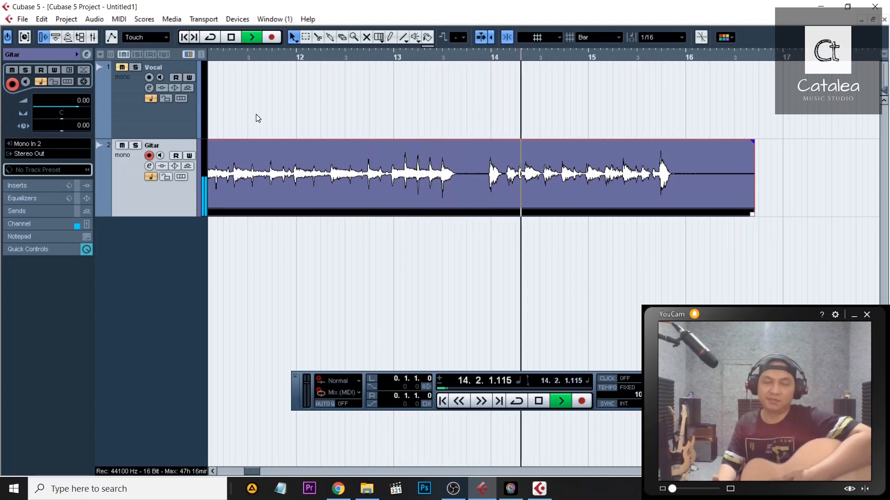
key(c)
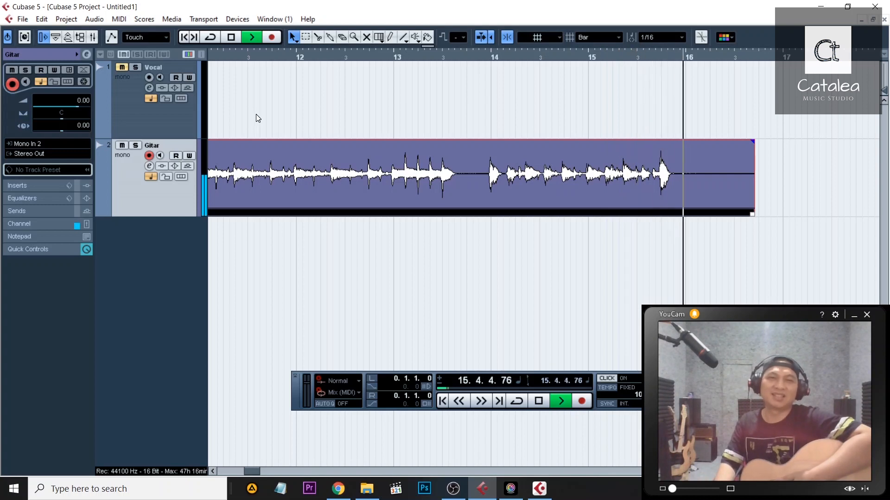
key(space)
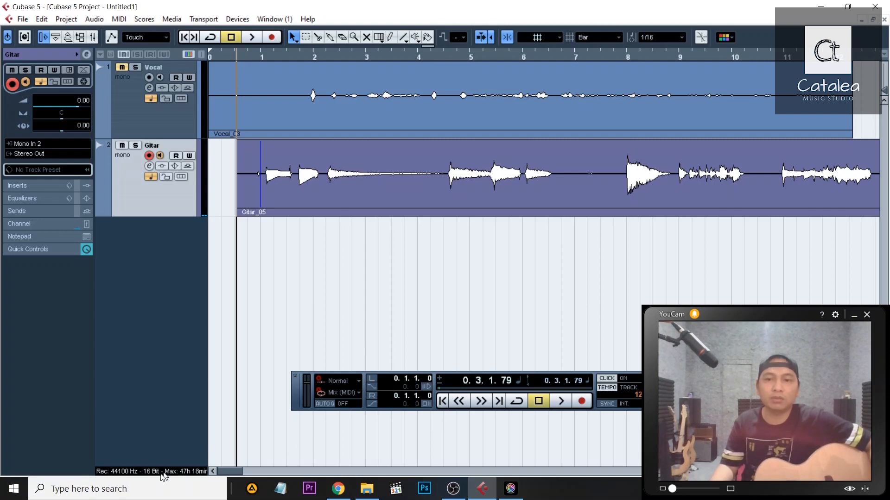
Step: Find and launch Cubase Pro with the search term "cub" and open its Studio Setup
click(119, 490)
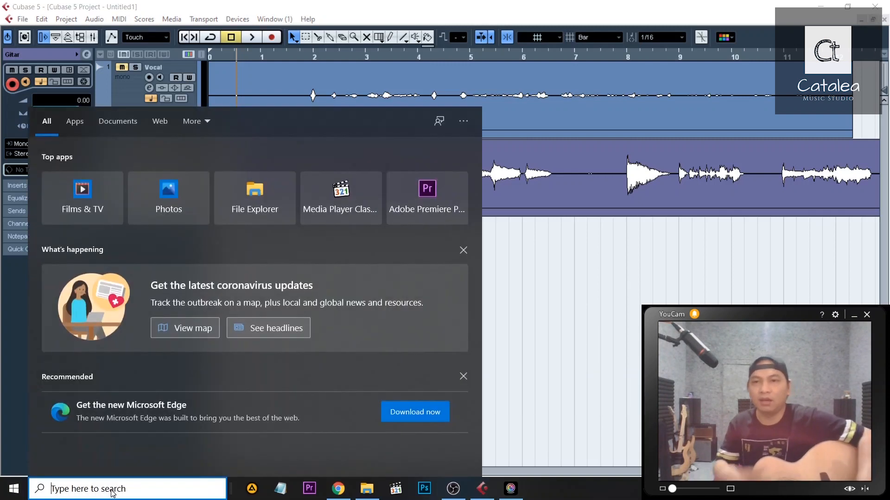
text(cub)
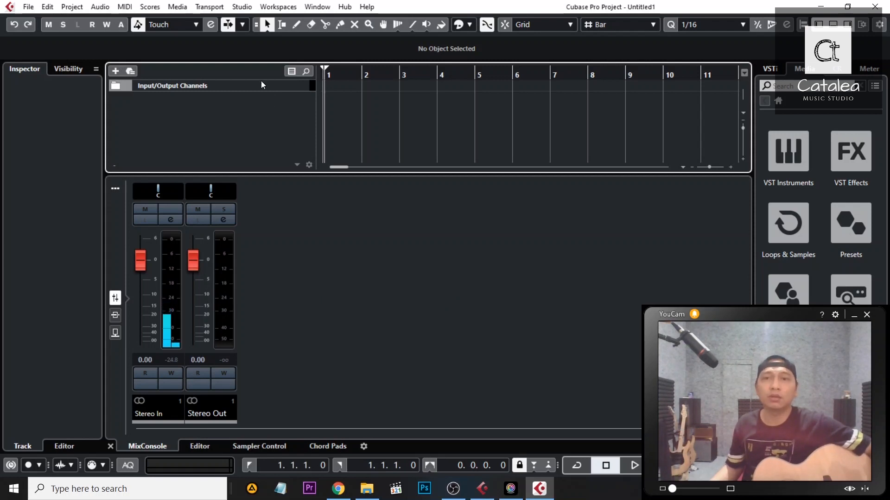
click(241, 7)
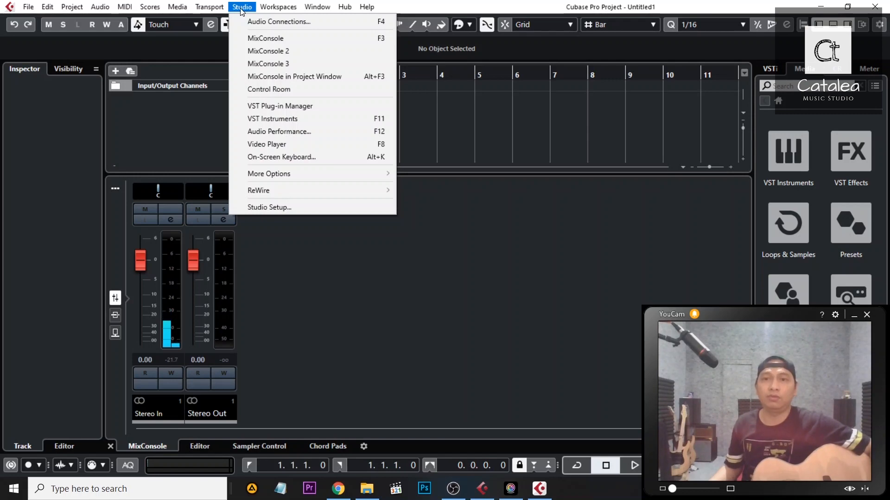
click(292, 206)
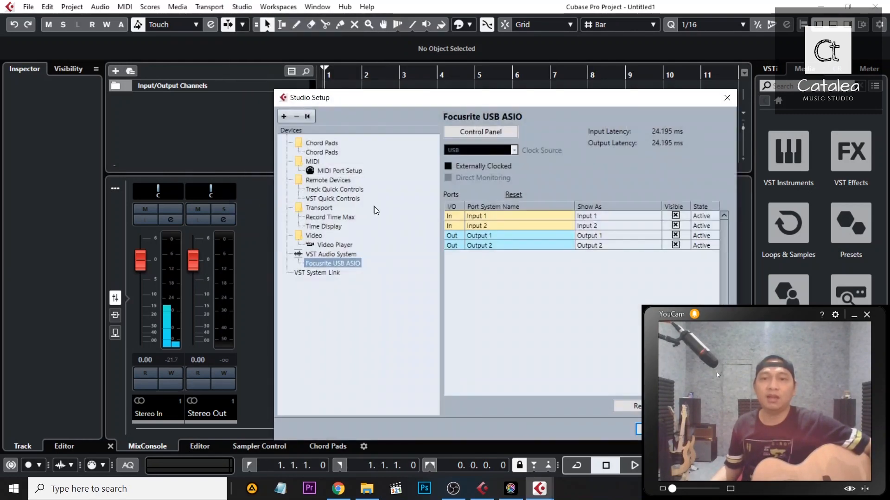
Step: Review the VST Audio System settings and the sample rate and buffer size in the Focusrite USB ASIO control panel, closing the control panel
click(351, 255)
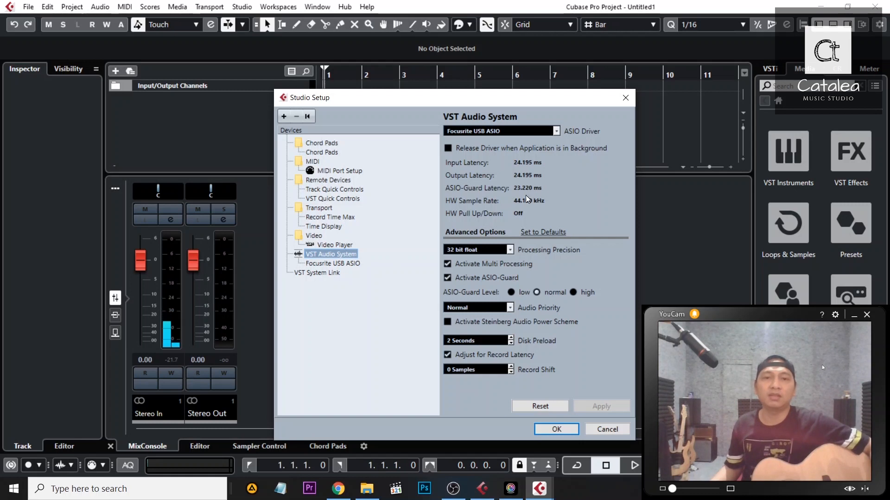
click(339, 264)
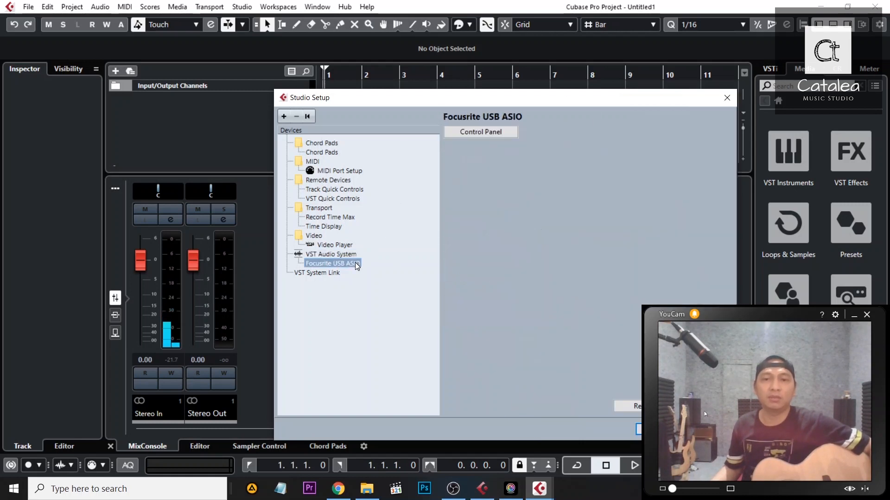
click(480, 131)
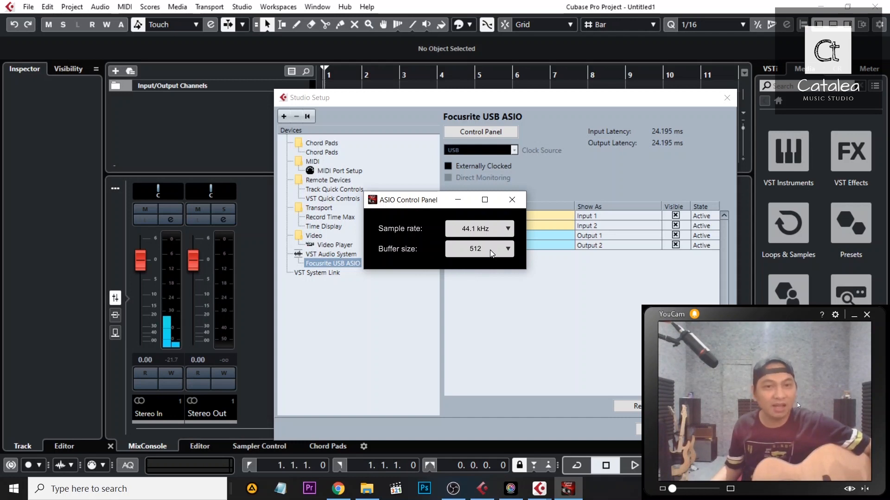
click(511, 200)
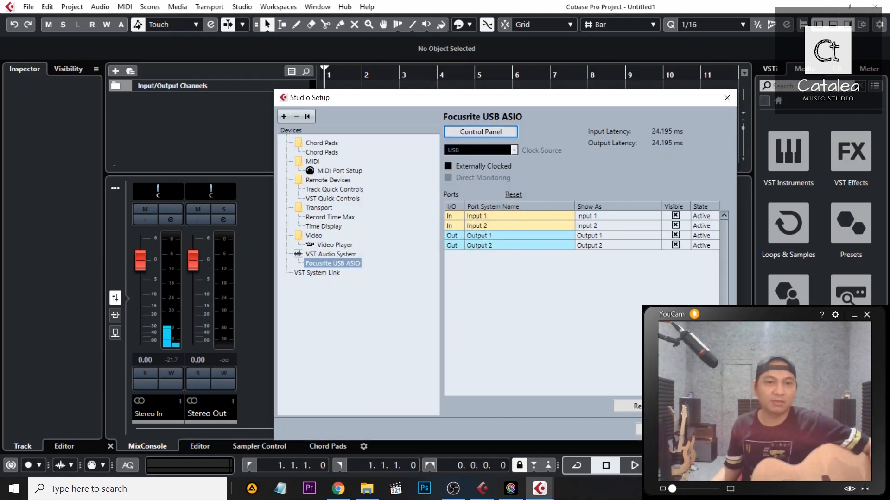